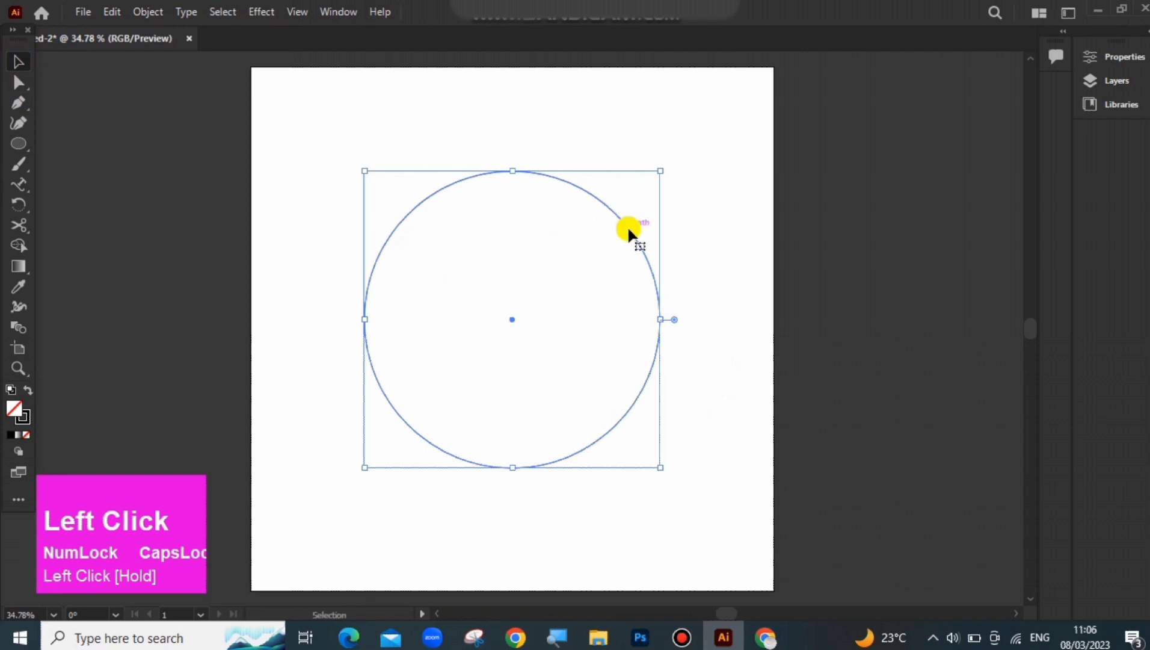
- Centre the circle vertically on the artboard
{"action": "left_click", "coordinate": [630, 228]}
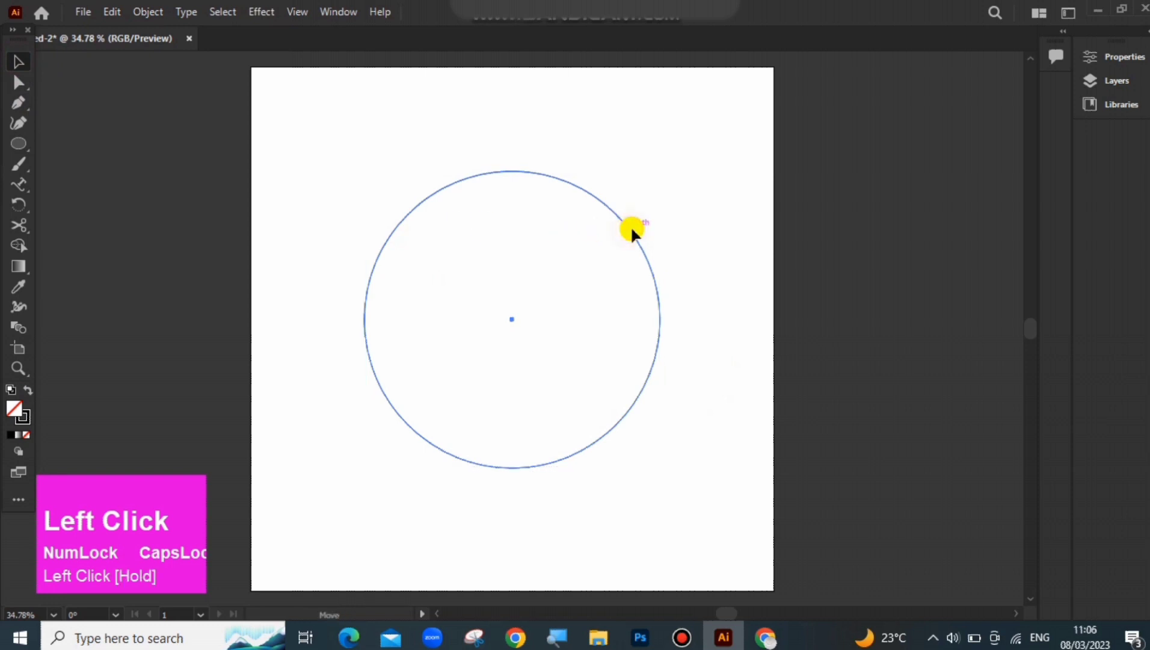
{"action": "left_click", "coordinate": [1109, 63]}
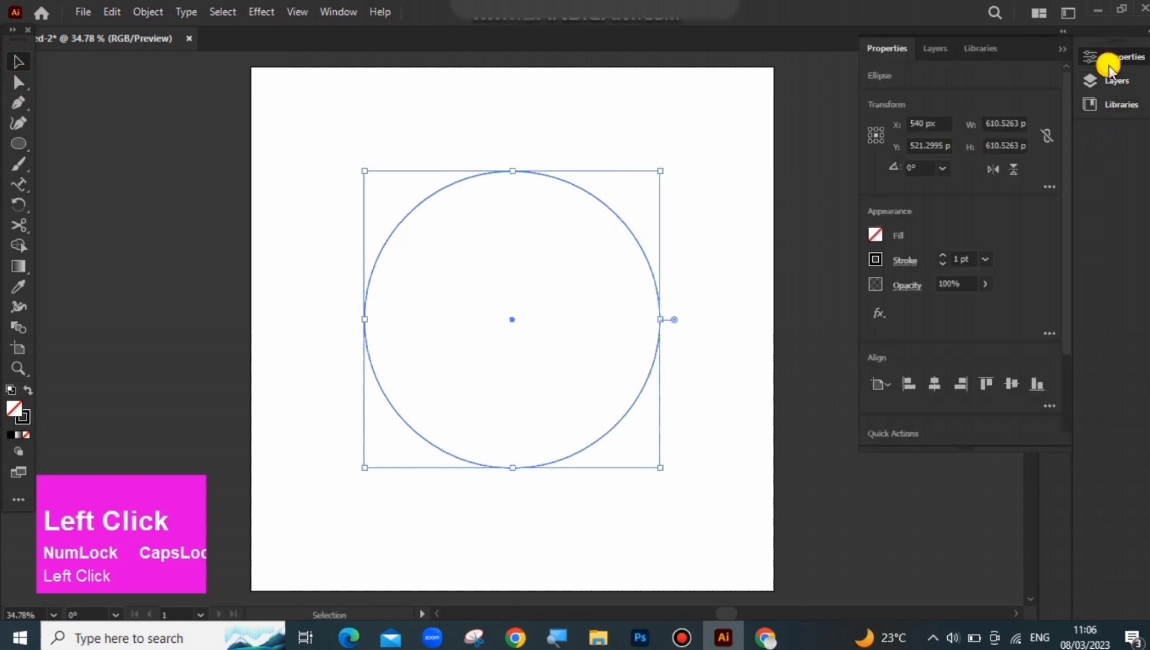
{"action": "left_click", "coordinate": [1010, 391]}
- Cut the circle's path with the Scissors tool at its bottom, right and left anchor points
{"action": "left_click", "coordinate": [22, 226]}
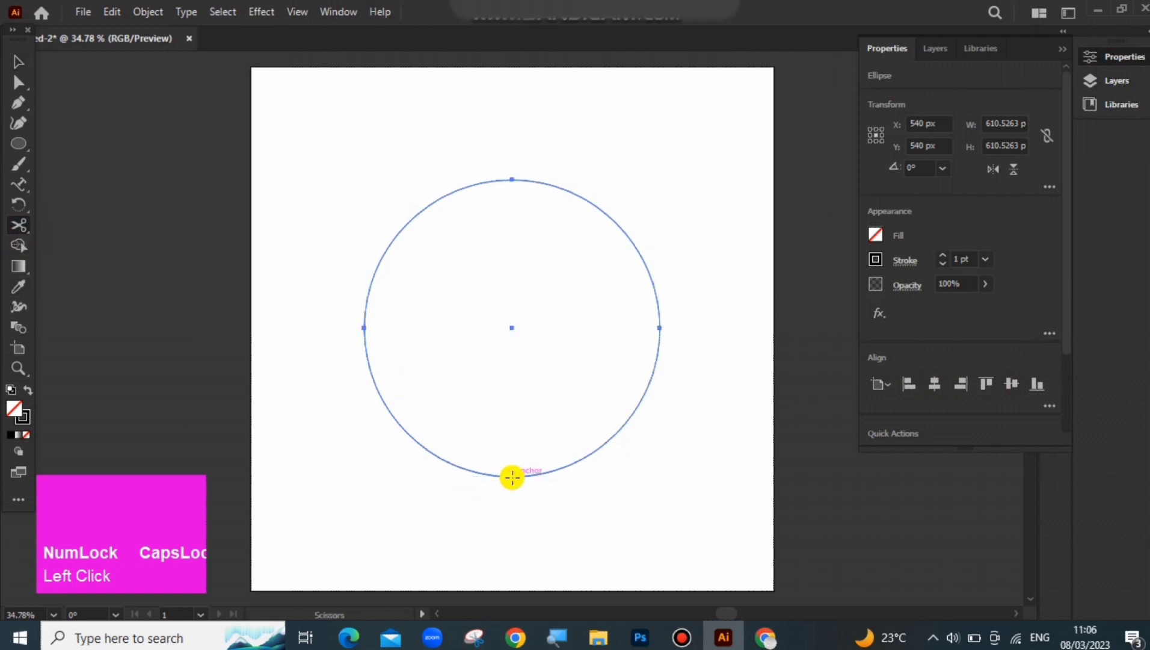
{"action": "left_click", "coordinate": [512, 477]}
{"action": "left_click", "coordinate": [660, 327]}
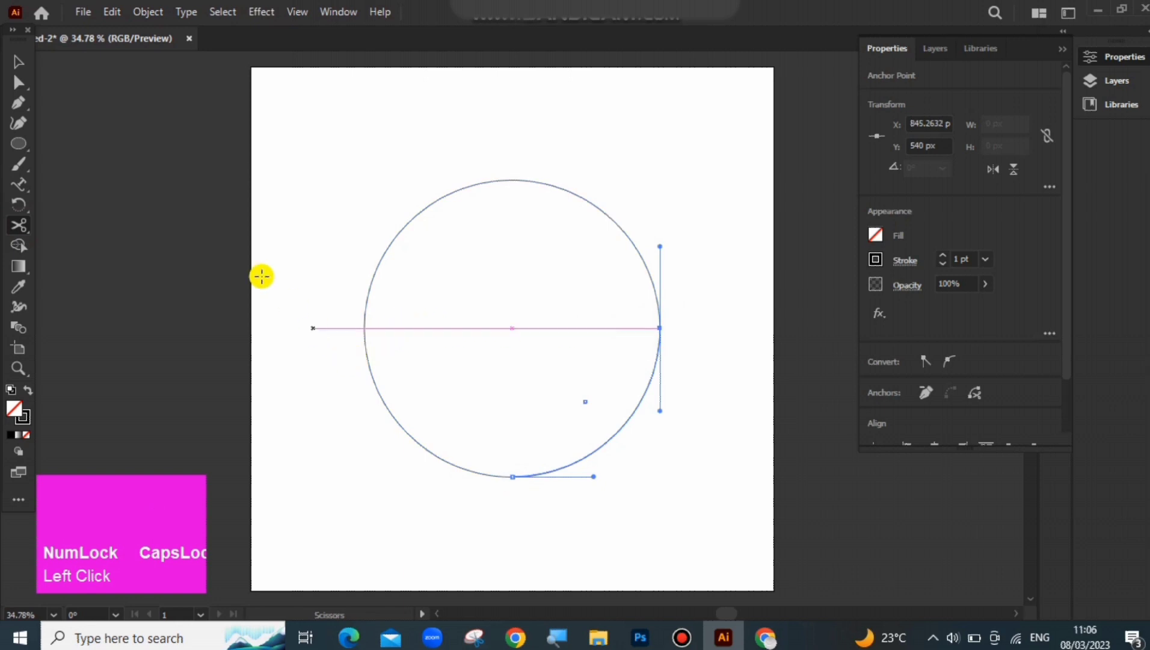
{"action": "left_click", "coordinate": [364, 328]}
- Delete the two lower quarter arcs of the cut circle, keeping only the upper semicircle
{"action": "left_click", "coordinate": [17, 63]}
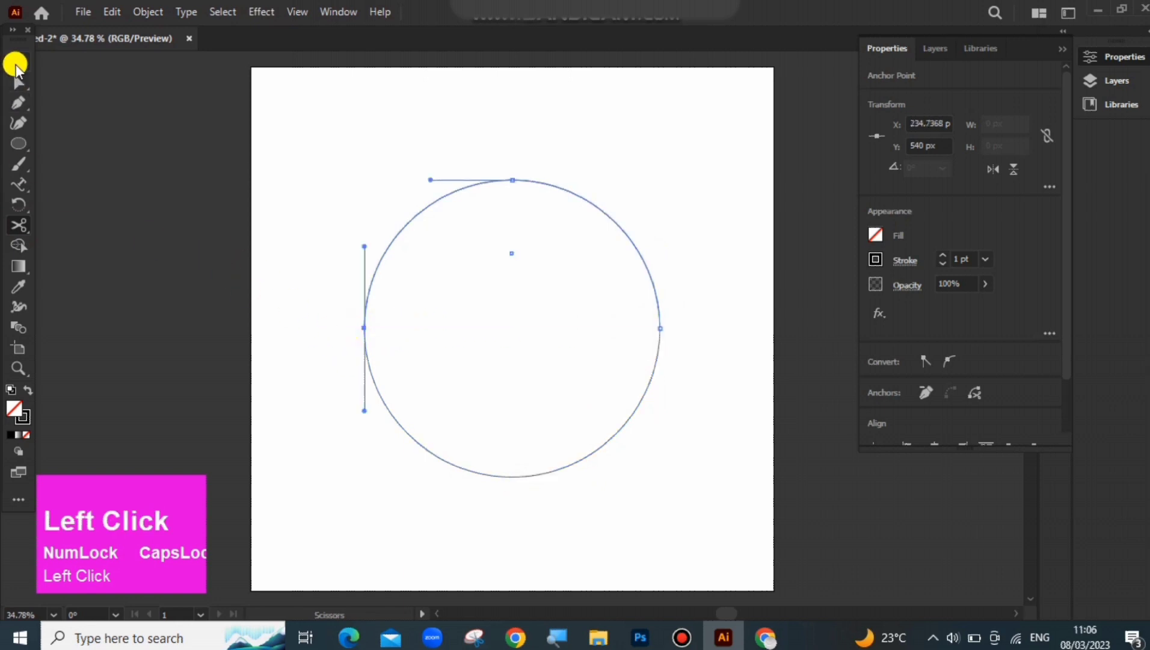
{"action": "left_click", "coordinate": [450, 464]}
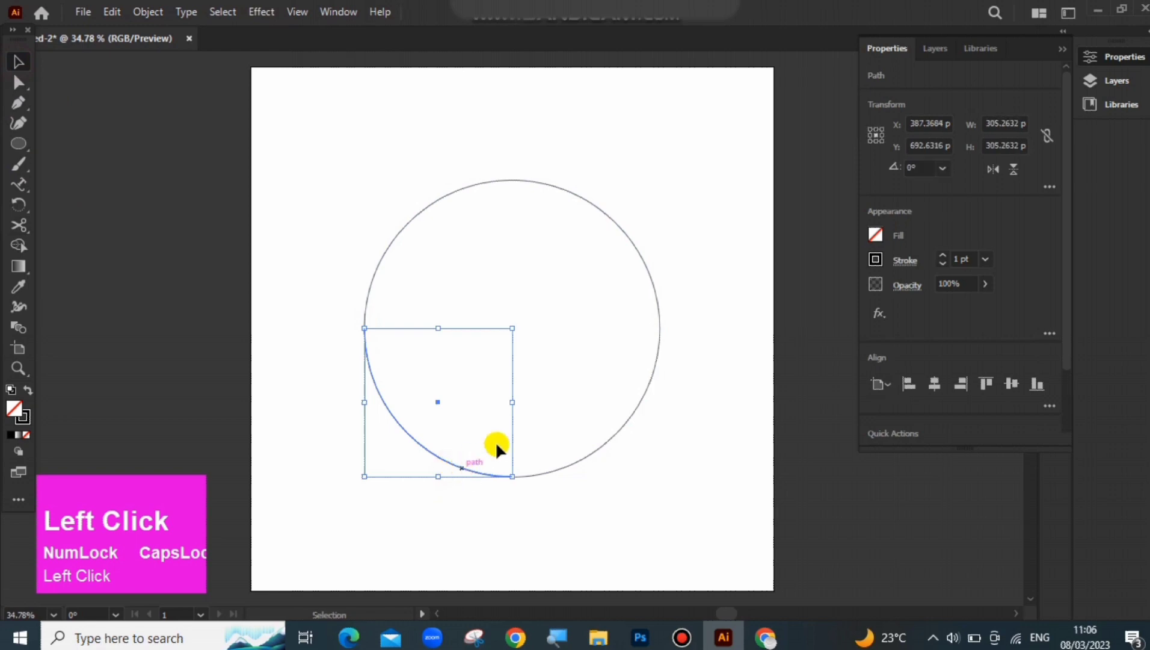
{"action": "key", "text": "BackSpace"}
{"action": "left_click", "coordinate": [621, 424]}
{"action": "key", "text": "BackSpace"}
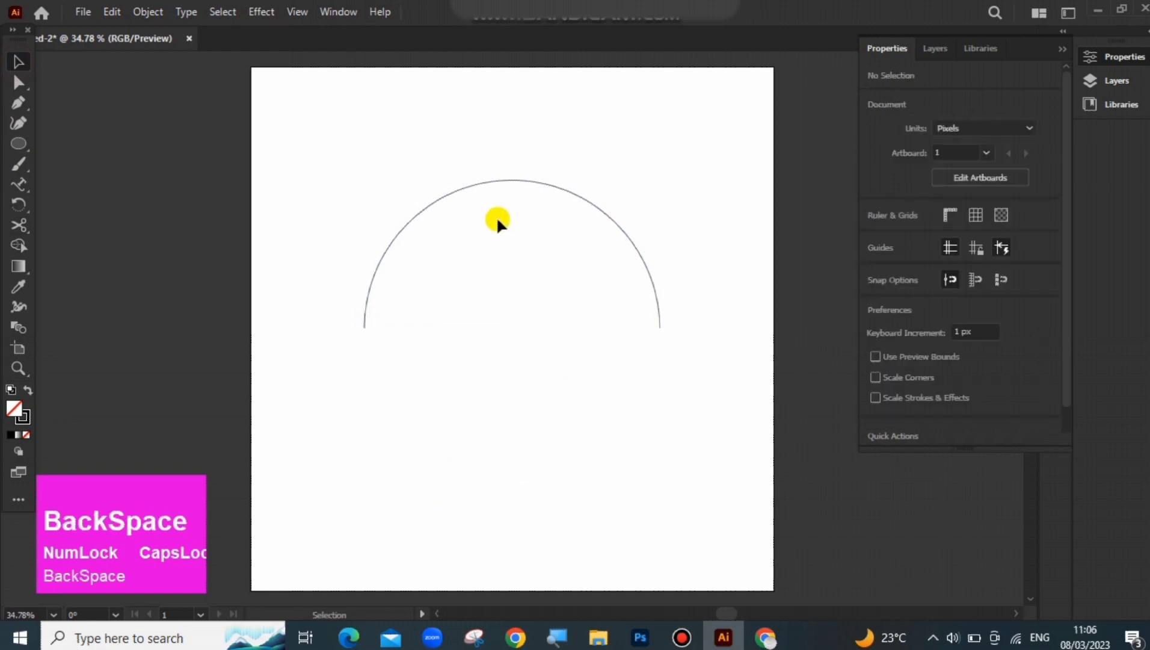
- Add the text "L G N GRAPHICS" along the semicircle with the Type on a Path tool, starting near its left end
{"action": "left_click", "coordinate": [514, 179]}
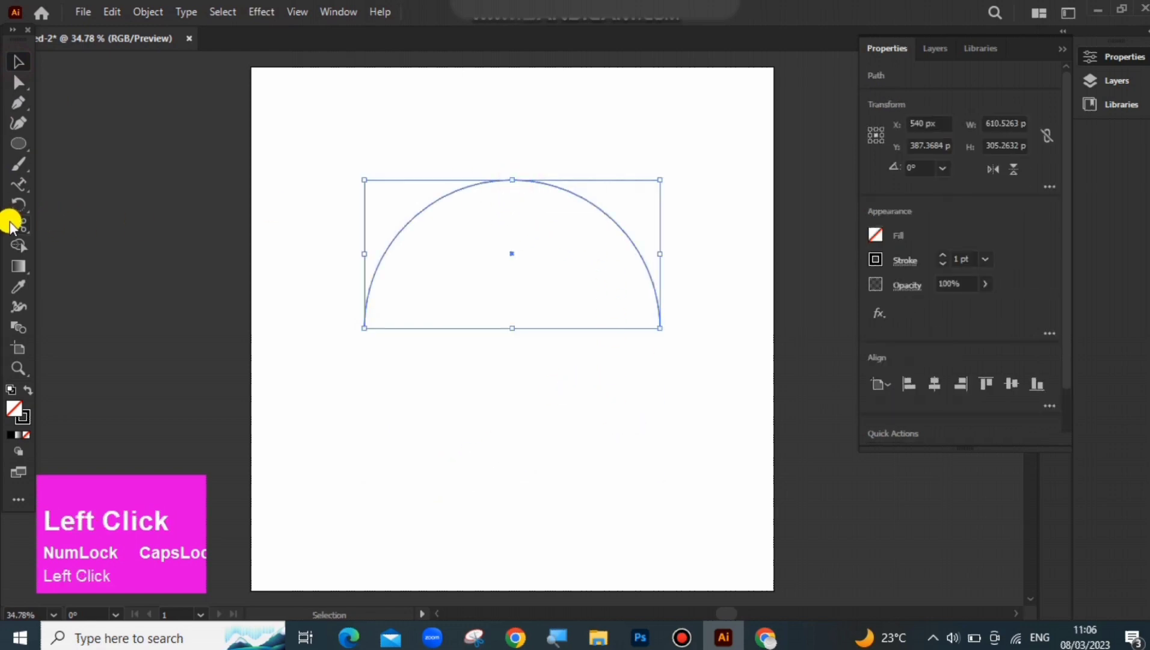
{"action": "right_click", "coordinate": [26, 183]}
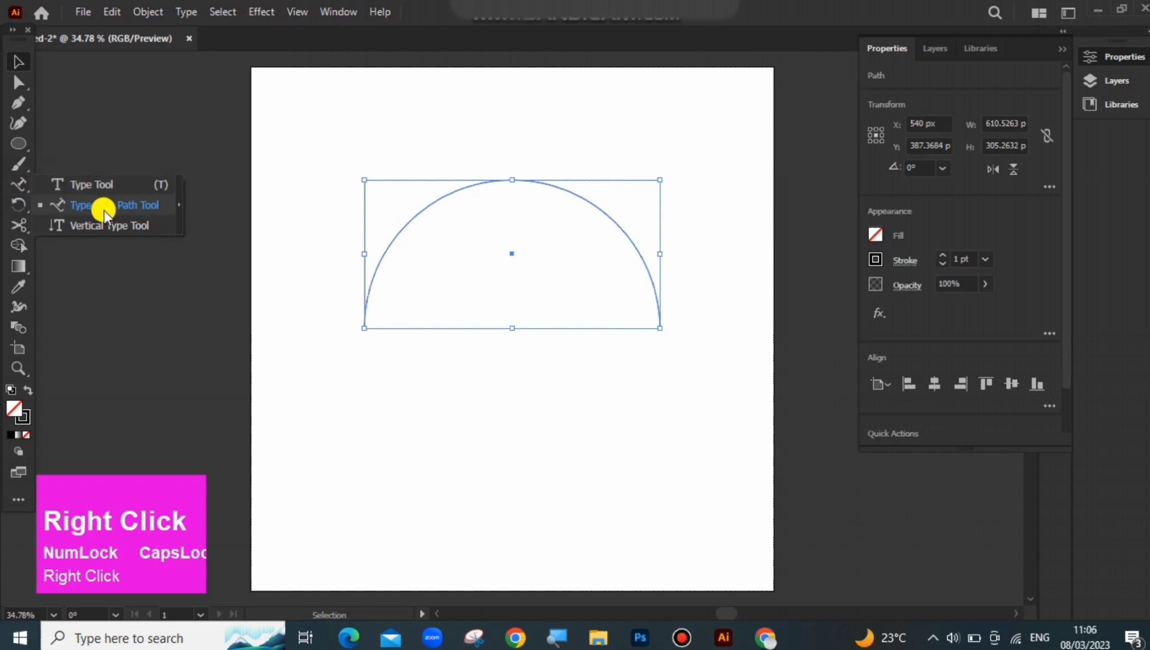
{"action": "left_click", "coordinate": [150, 205]}
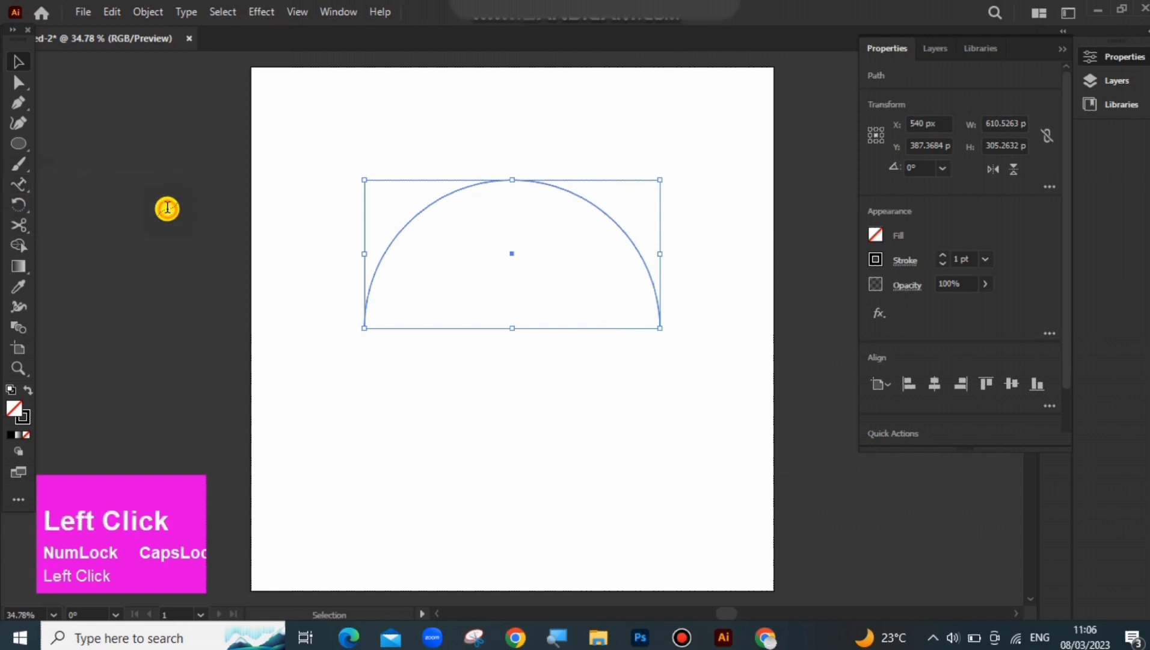
{"action": "left_click", "coordinate": [367, 288]}
{"action": "key", "text": "BackSpace"}
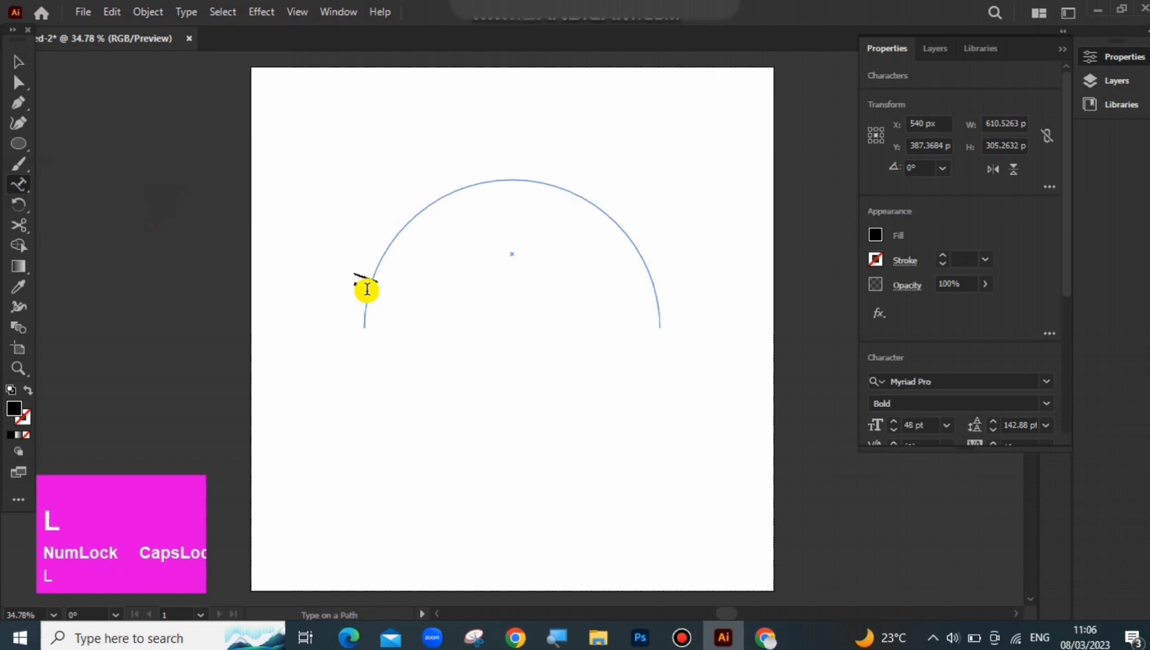
{"action": "type", "text": "G"}
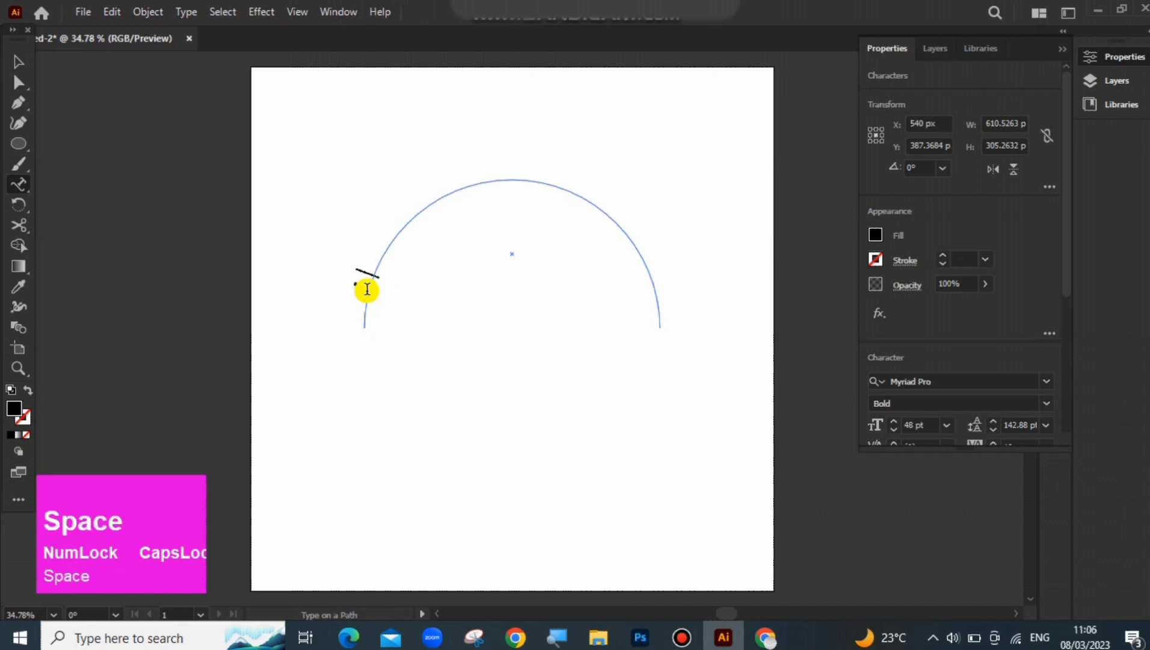
{"action": "type", "text": " N GRA"}
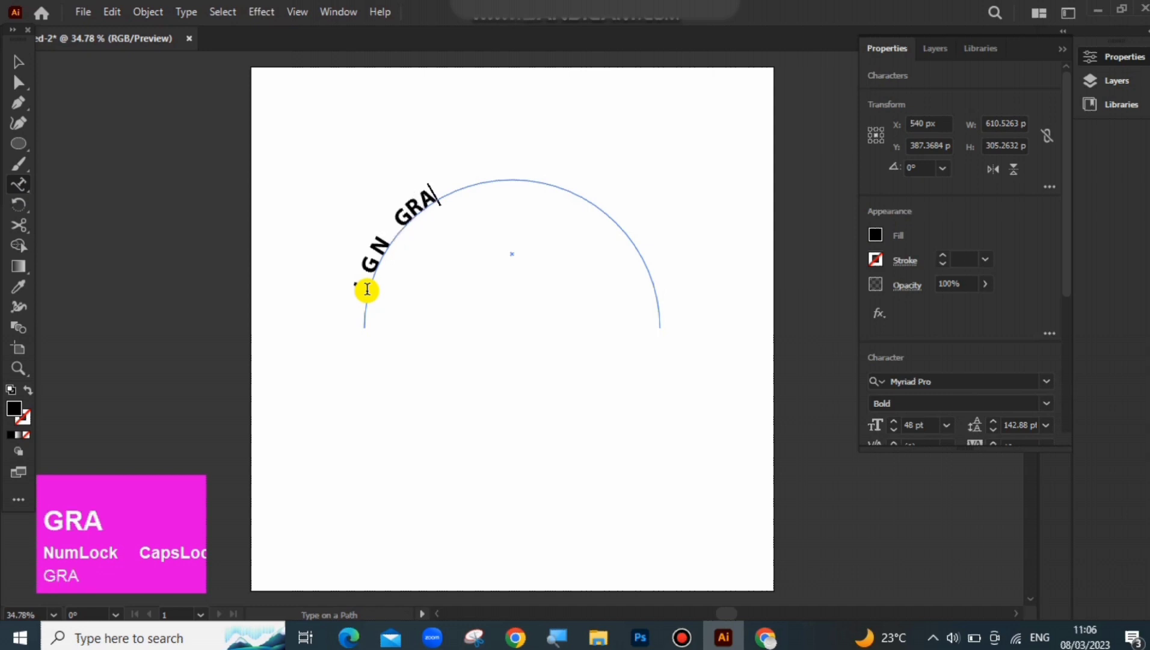
{"action": "type", "text": "PHICS"}
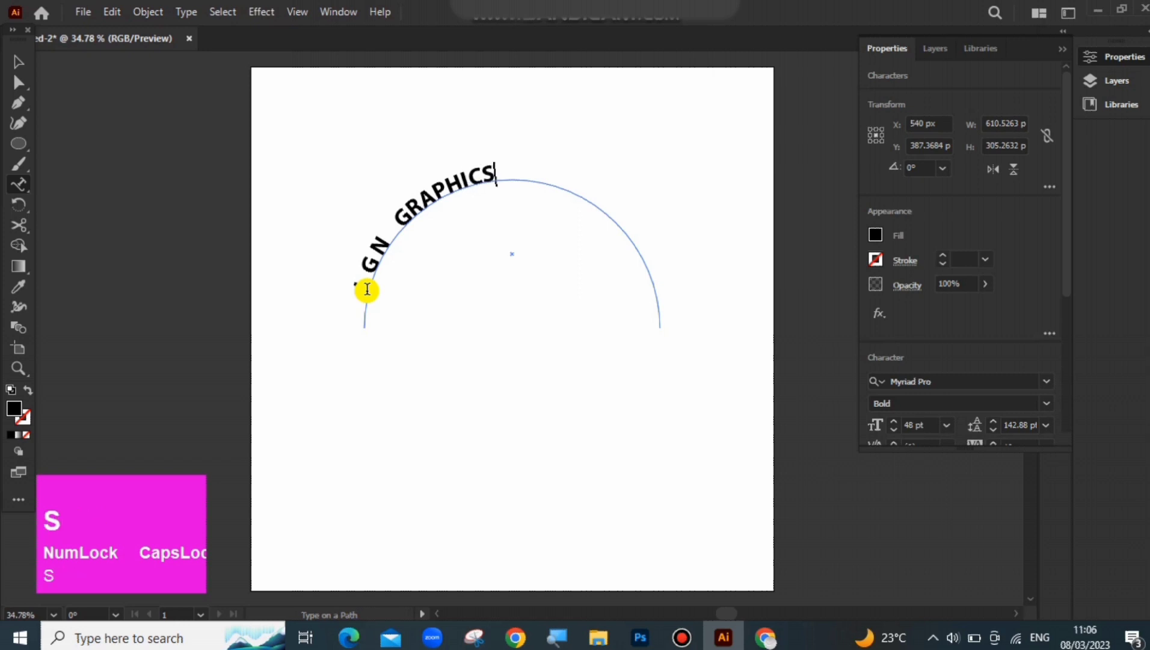
- Select all the text on the arc and enlarge its font size to 72 pt
{"action": "key", "text": "ctrl+a"}
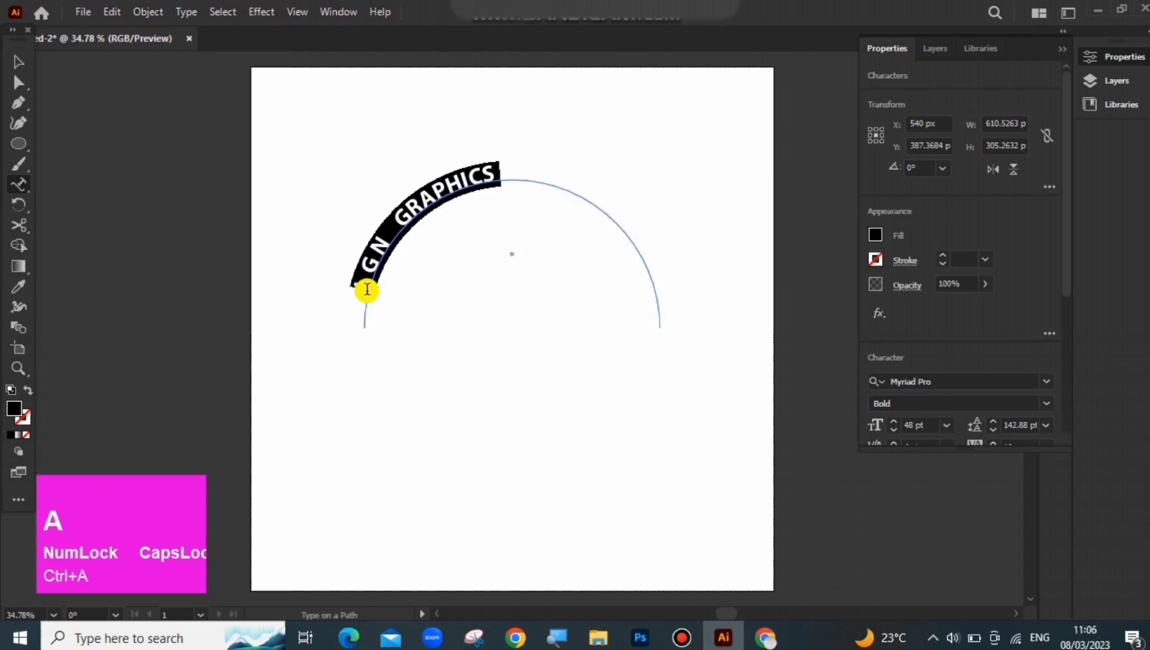
{"action": "left_click", "coordinate": [947, 424]}
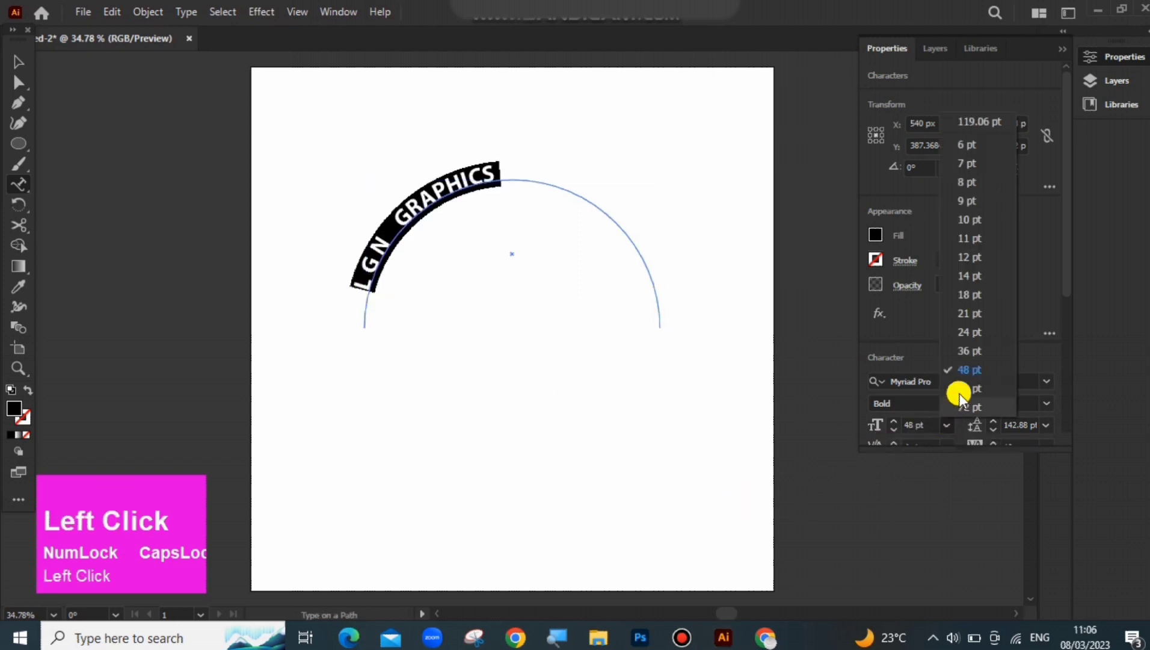
{"action": "left_click", "coordinate": [957, 390]}
{"action": "left_click", "coordinate": [943, 427]}
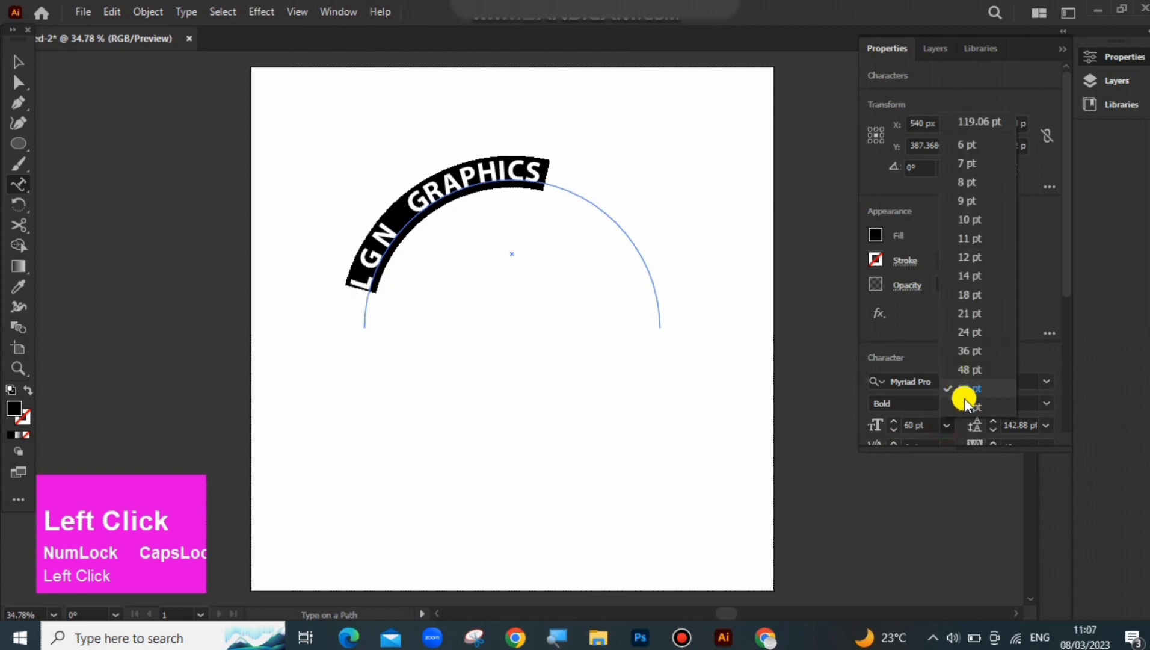
{"action": "left_click", "coordinate": [963, 395]}
- Set the tracking of the selected arc text to 75
{"action": "left_click", "coordinate": [1046, 420]}
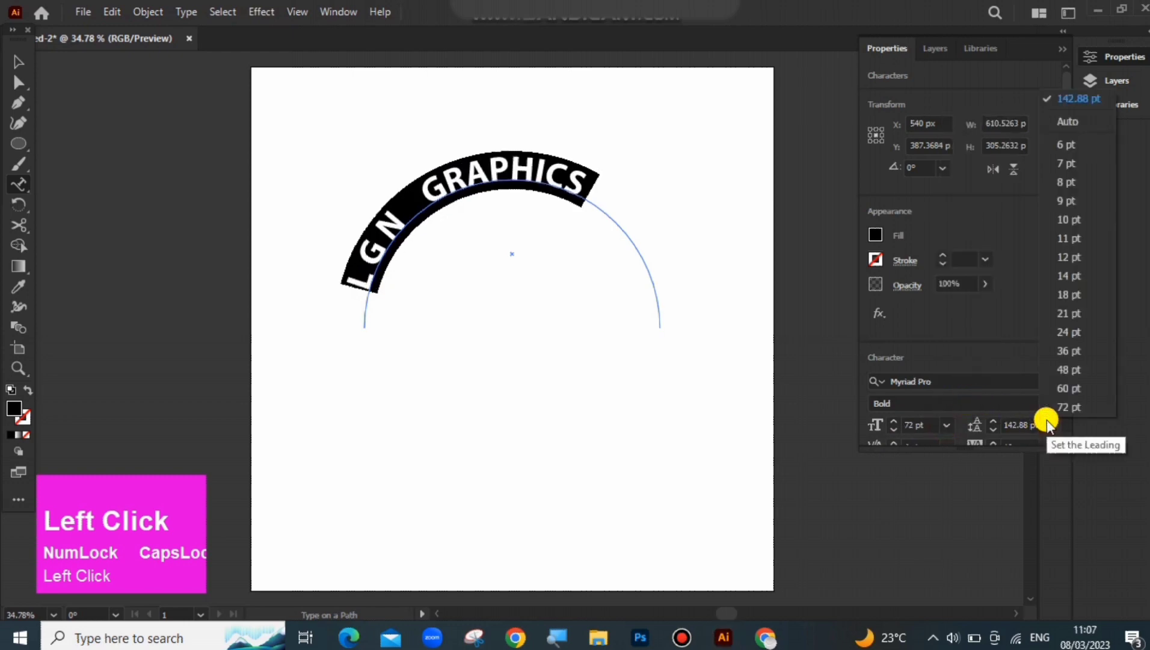
{"action": "left_click", "coordinate": [1047, 439]}
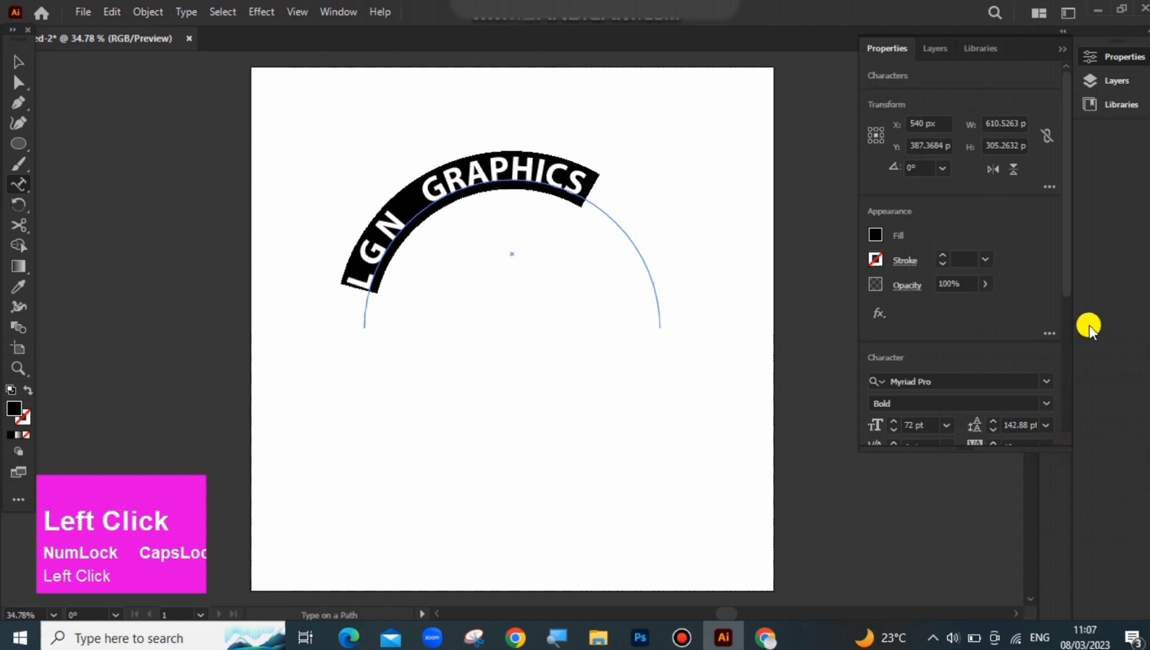
{"action": "left_click_drag", "start_coordinate": [1068, 286], "coordinate": [1068, 349]}
{"action": "left_click", "coordinate": [1046, 358]}
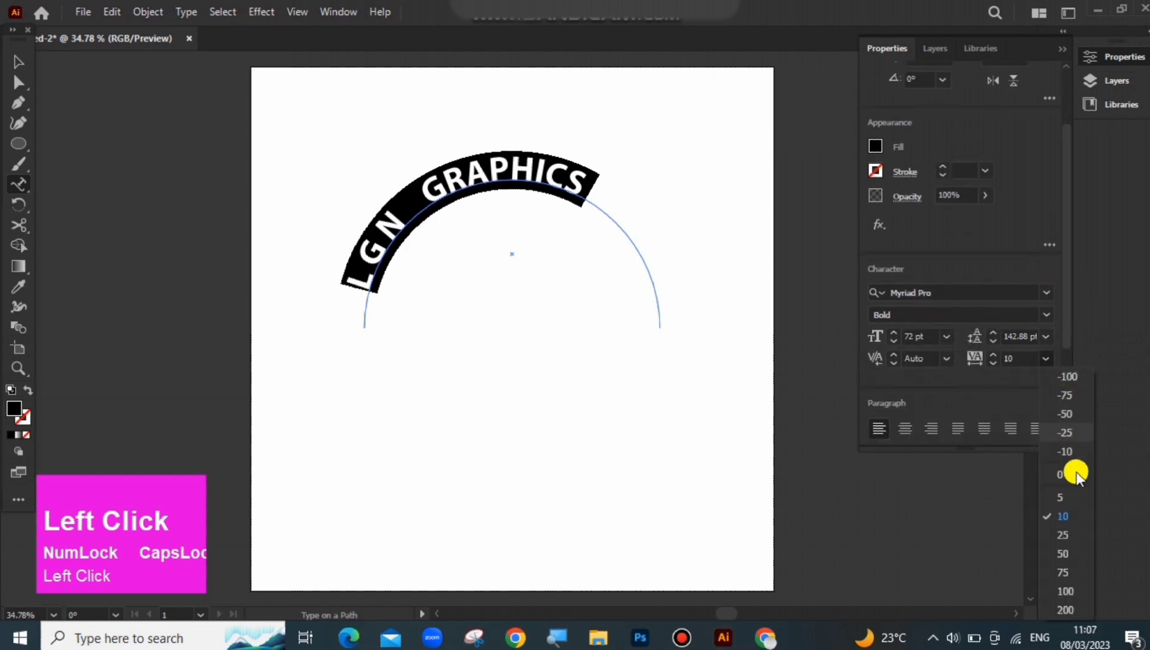
{"action": "left_click", "coordinate": [1074, 569]}
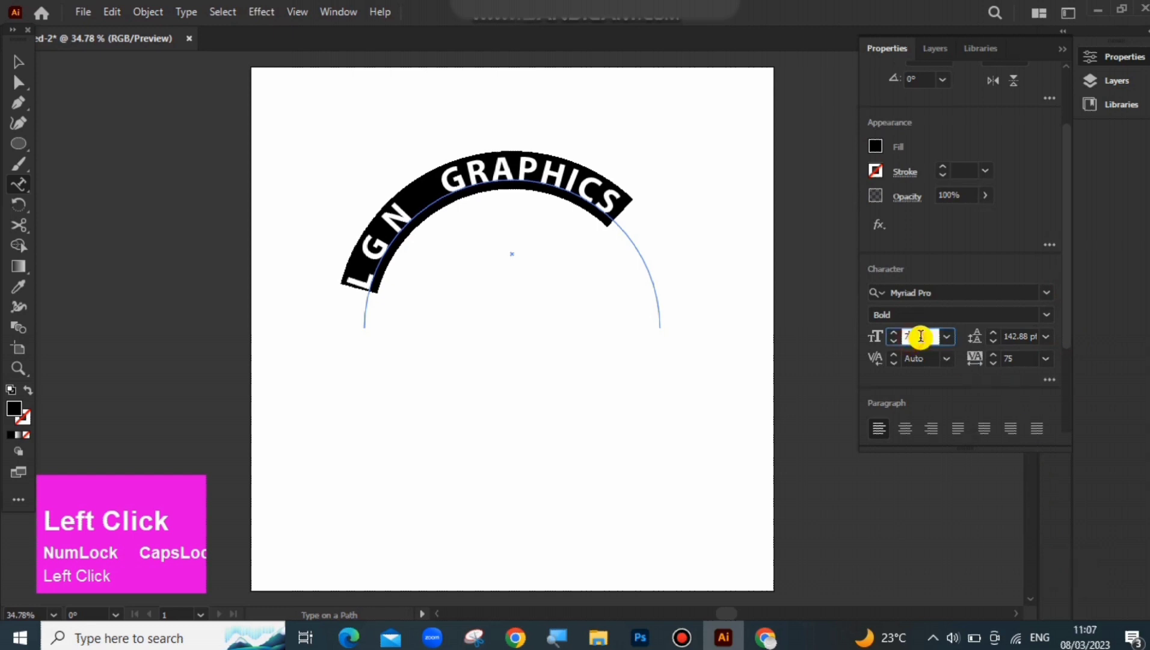
- Set the arc text's font size to 92 pt and move the text arc slightly down on the artboard
{"action": "key", "text": "BackSpace"}
{"action": "type", "text": "9"}
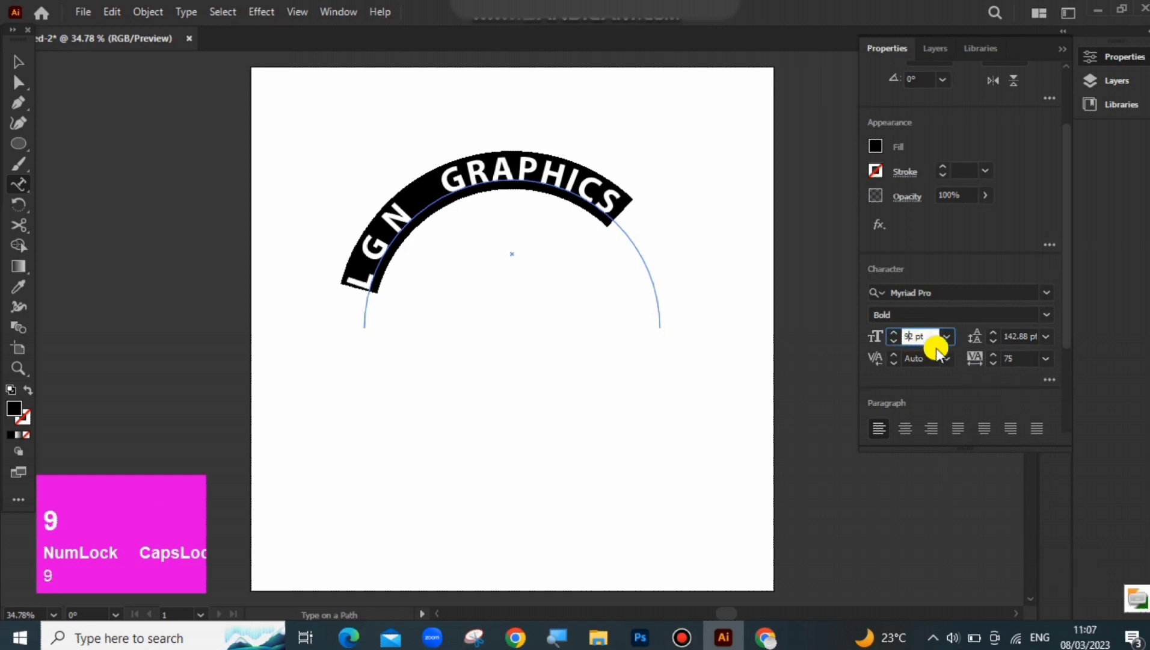
{"action": "key", "text": "Return"}
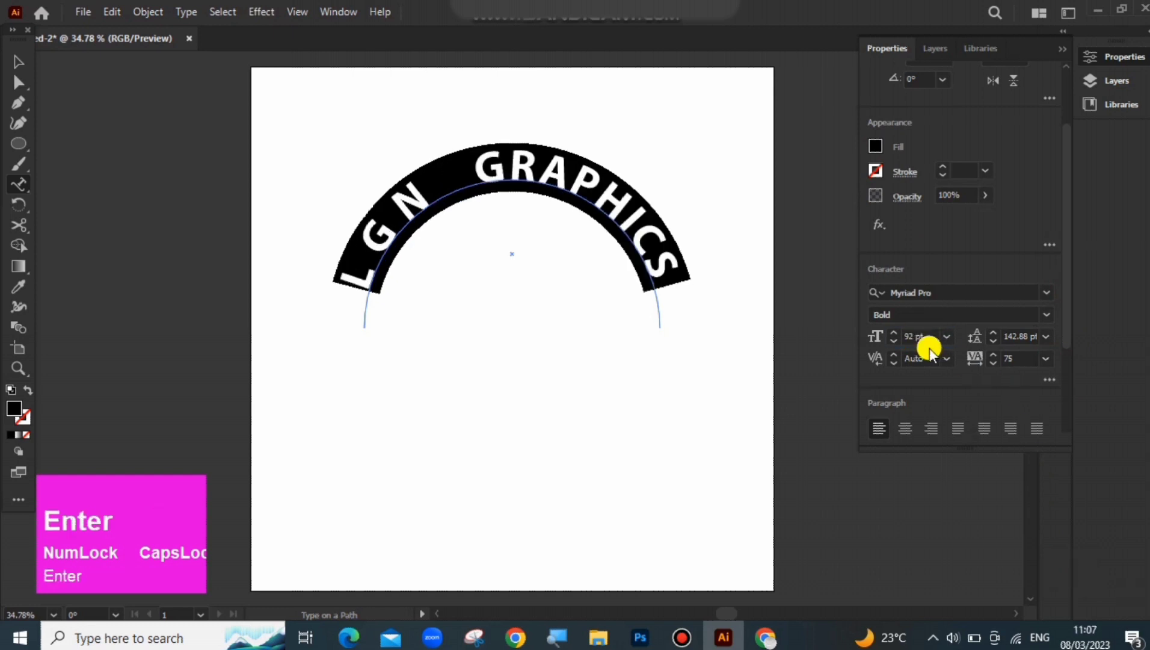
{"action": "left_click", "coordinate": [27, 66]}
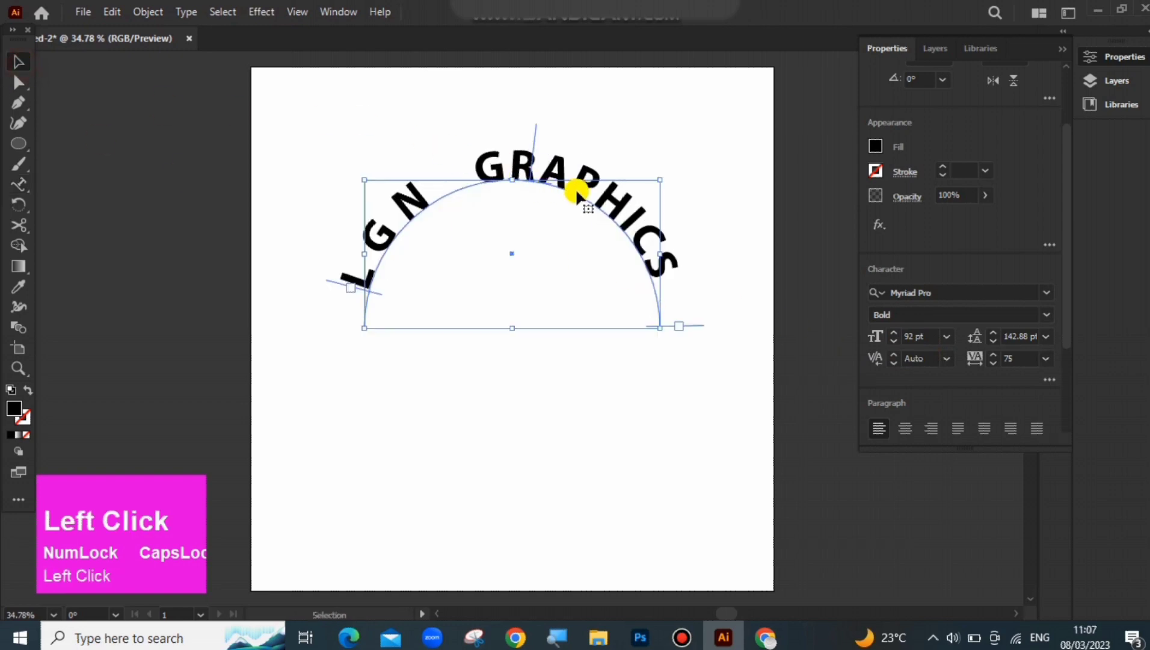
{"action": "left_click_drag", "start_coordinate": [575, 187], "coordinate": [590, 239]}
- Apply the 3D Extrude effect from 3D and Materials to the arched text
{"action": "left_click", "coordinate": [331, 11]}
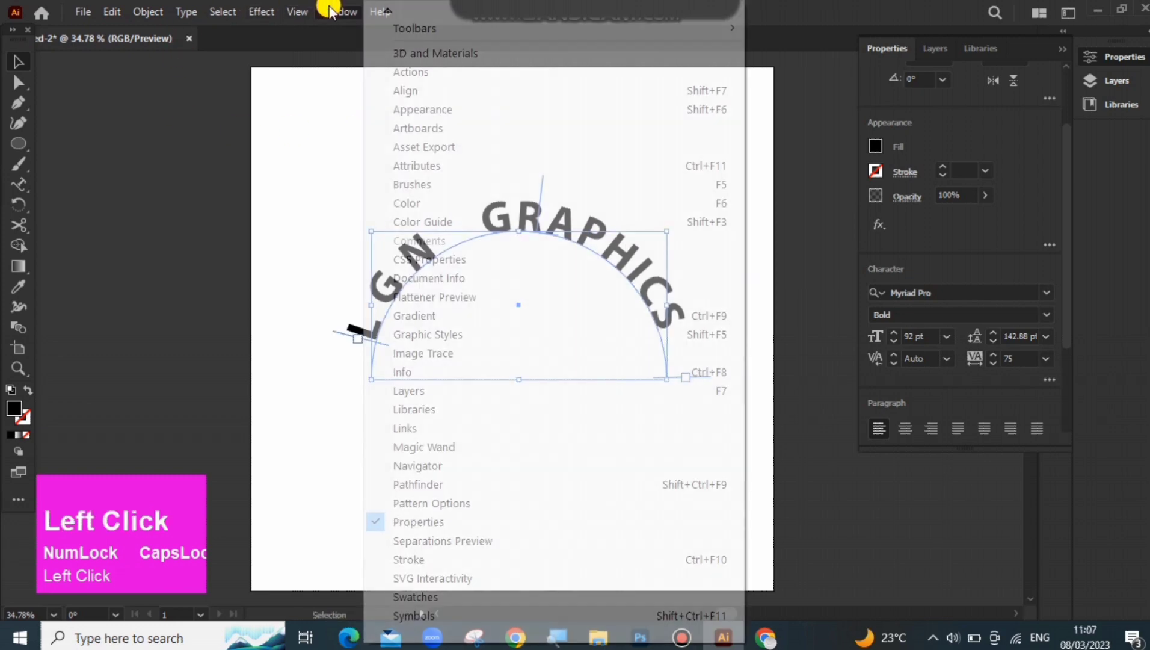
{"action": "left_click", "coordinate": [480, 49]}
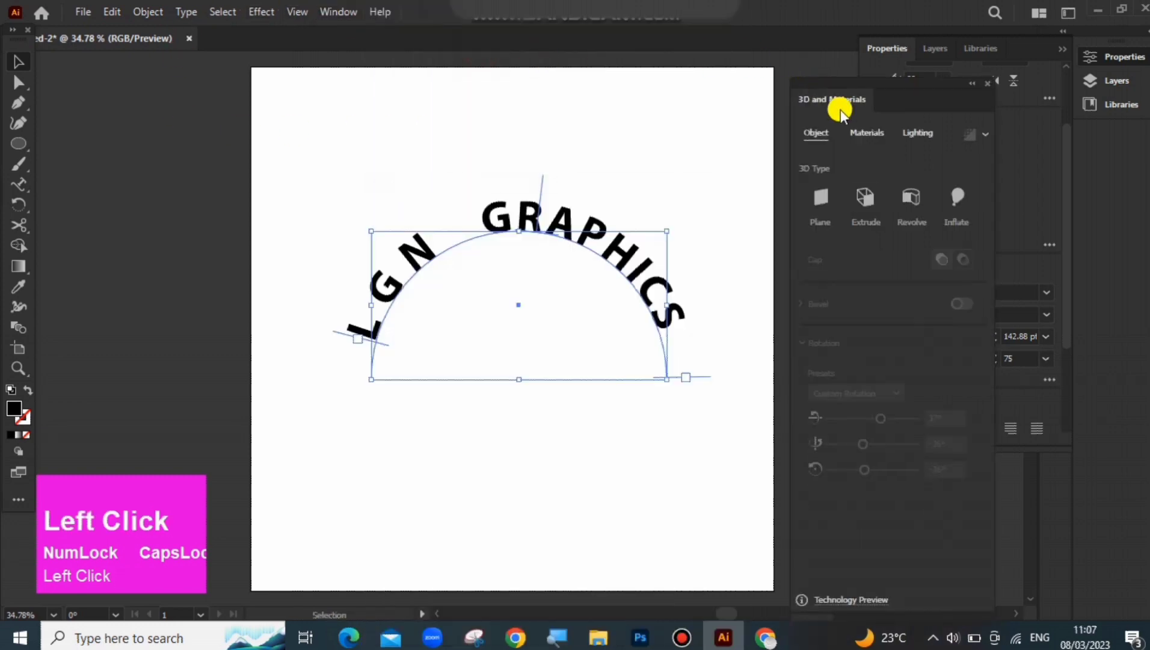
{"action": "left_click", "coordinate": [864, 198]}
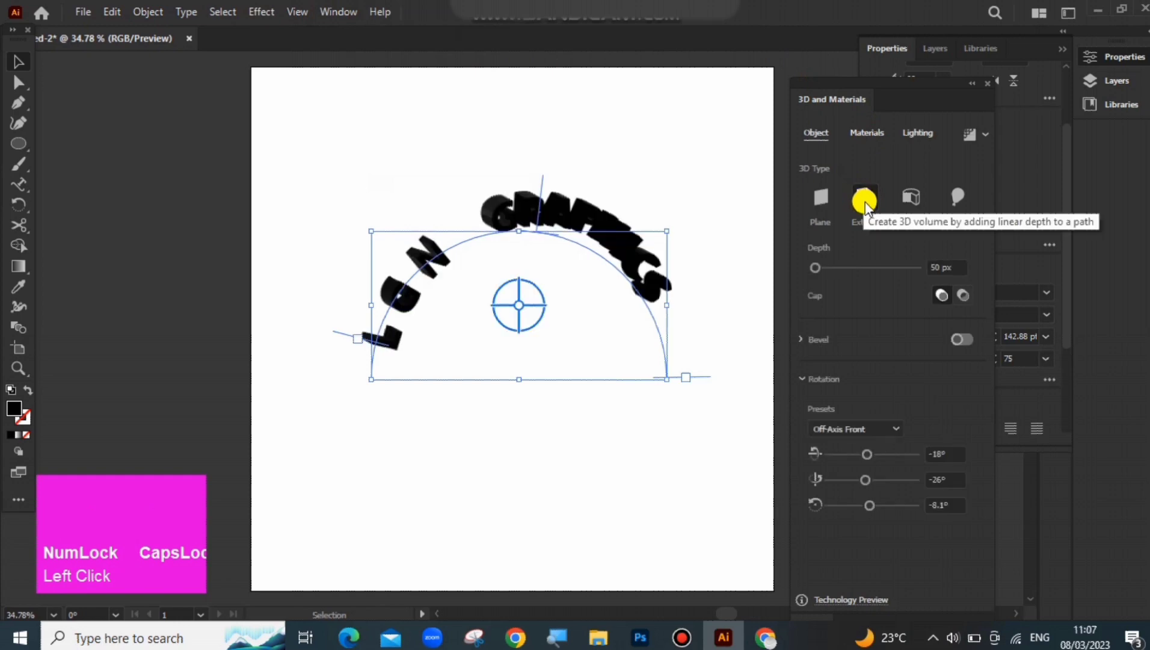
- Change the extruded text's fill to light cyan, #ABFFFD
{"action": "double_click", "coordinate": [12, 409]}
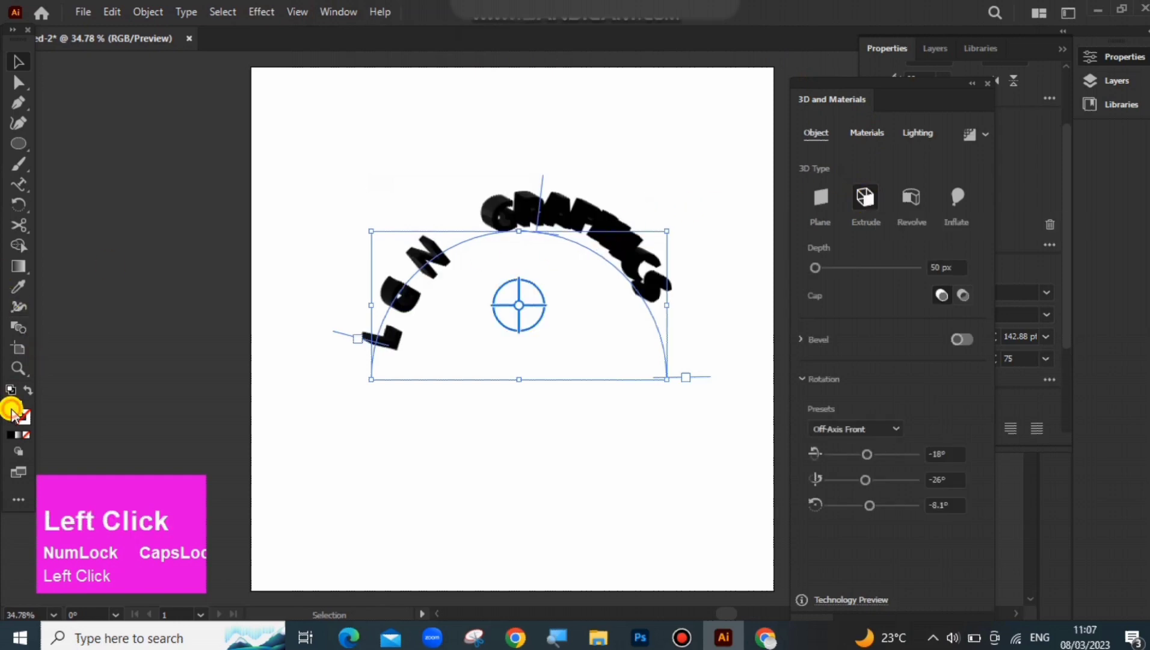
{"action": "left_click_drag", "start_coordinate": [735, 212], "coordinate": [683, 199]}
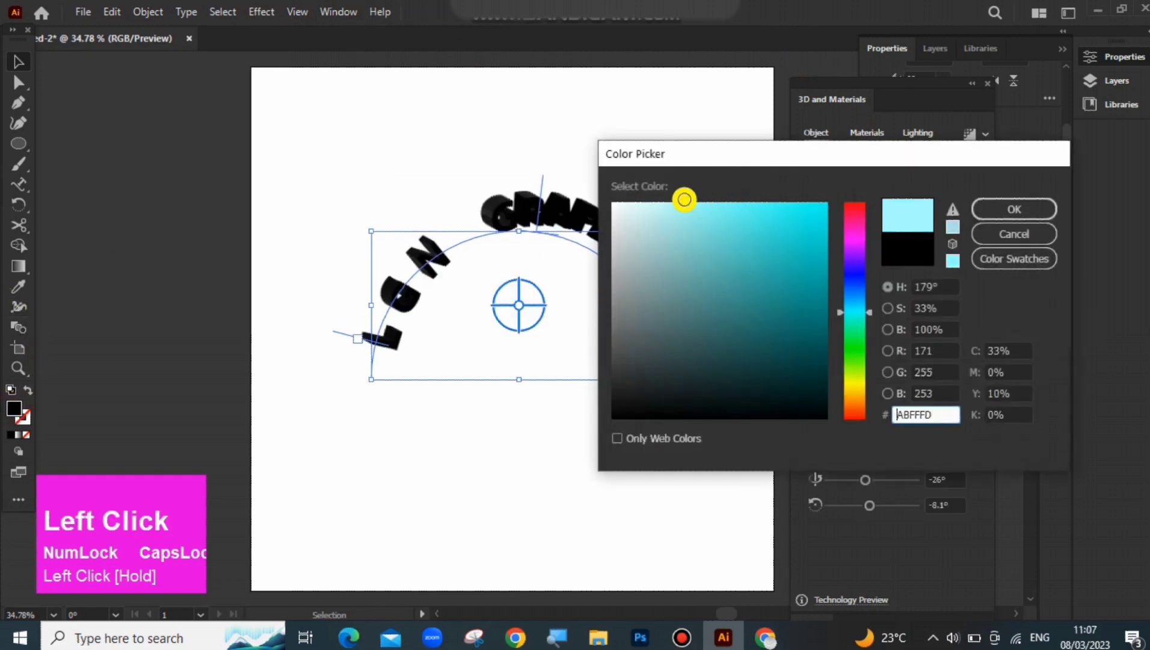
{"action": "left_click", "coordinate": [981, 207]}
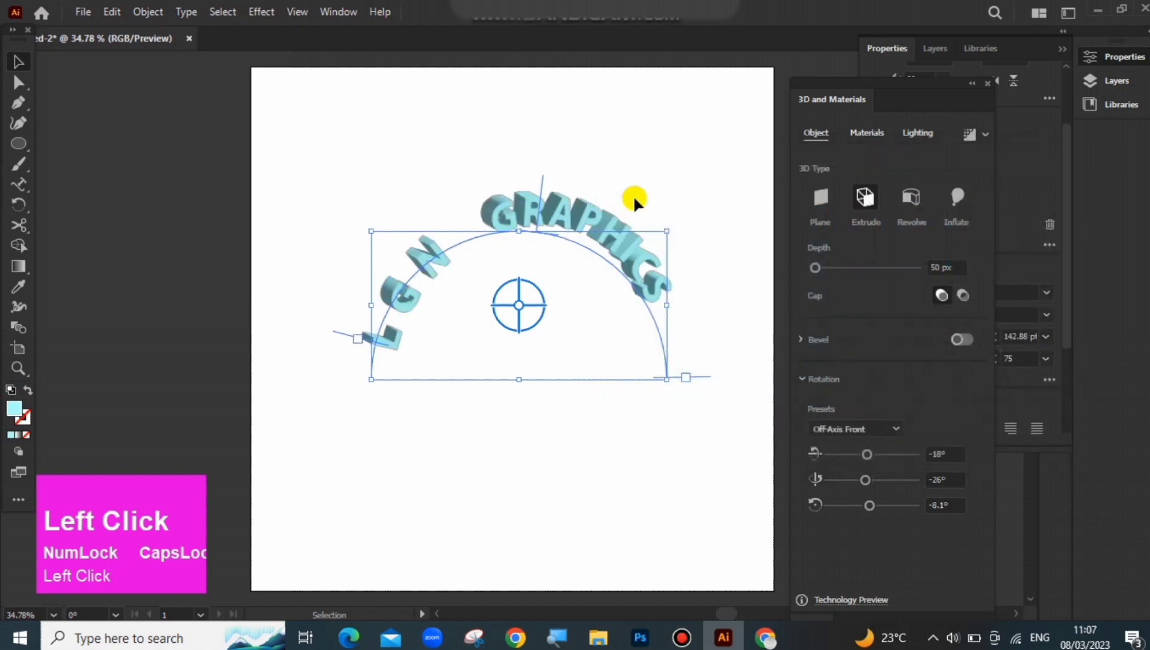
- Set the text's extrusion depth to 879 px and its X, Y and Z rotation to 48°, -41° and -31°
{"action": "left_click_drag", "start_coordinate": [816, 267], "coordinate": [862, 268]}
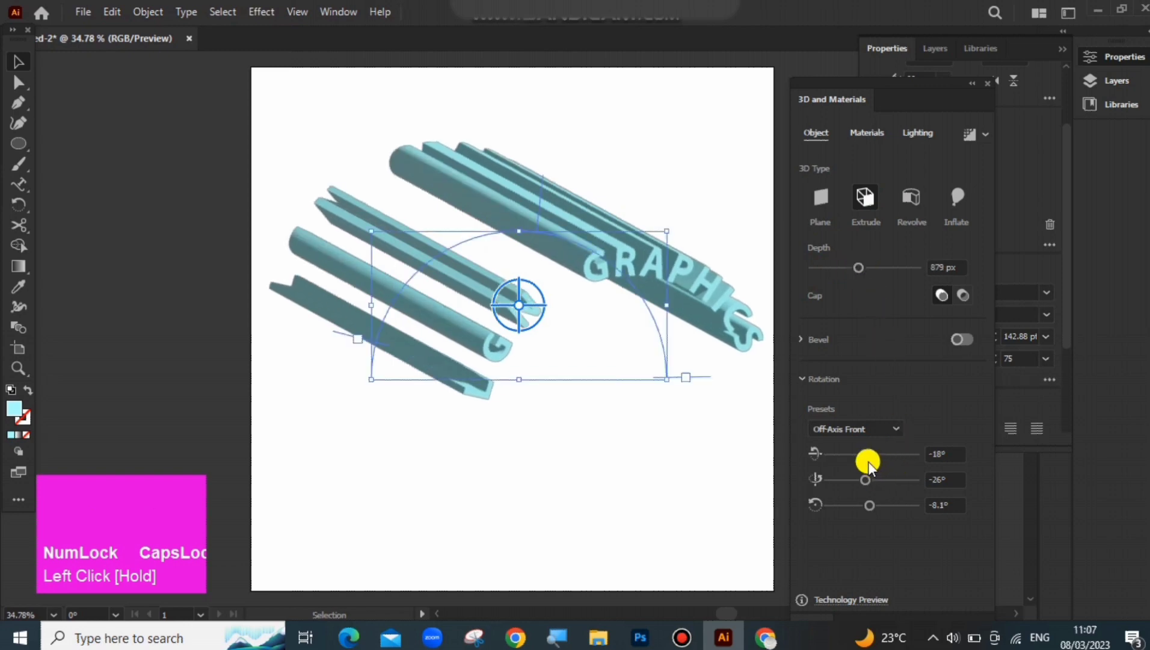
{"action": "left_click_drag", "start_coordinate": [875, 453], "coordinate": [872, 456]}
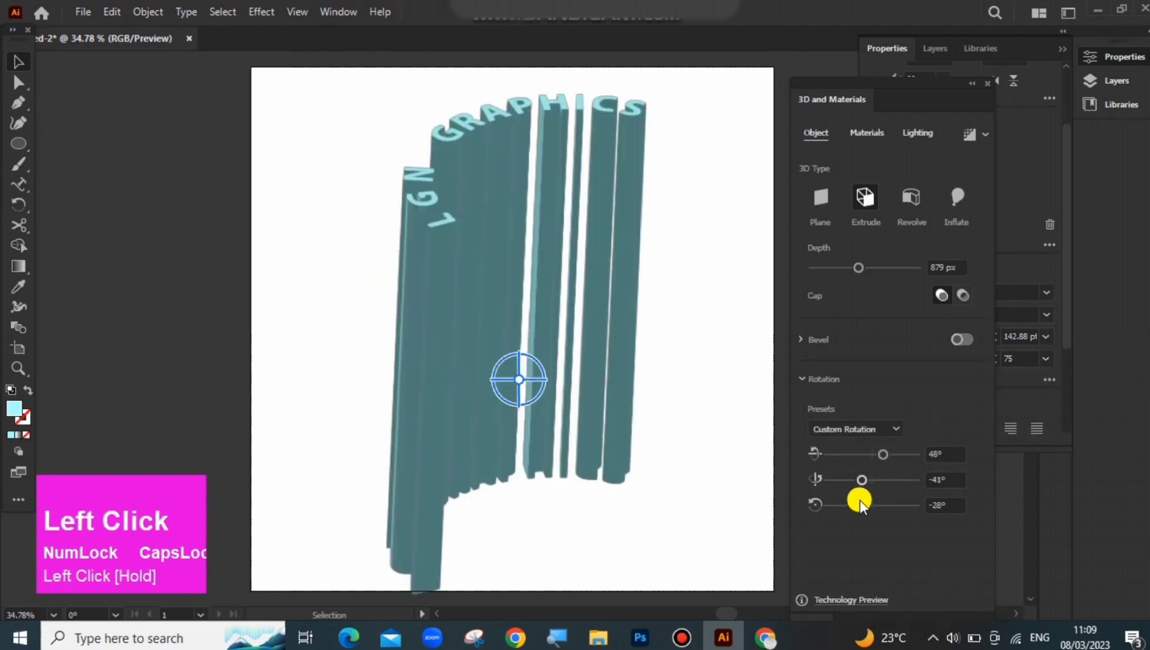
{"action": "left_click_drag", "start_coordinate": [860, 500], "coordinate": [863, 501]}
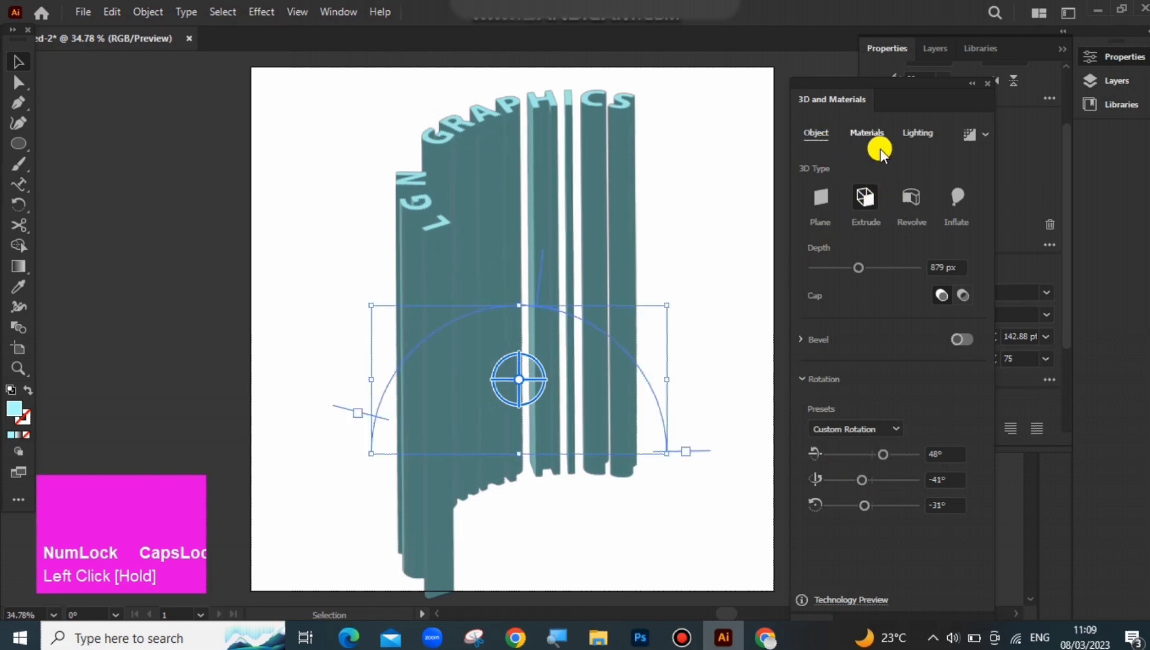
- Turn on the bevel for the extruded text, using the Classic shape
{"action": "left_click", "coordinate": [964, 339]}
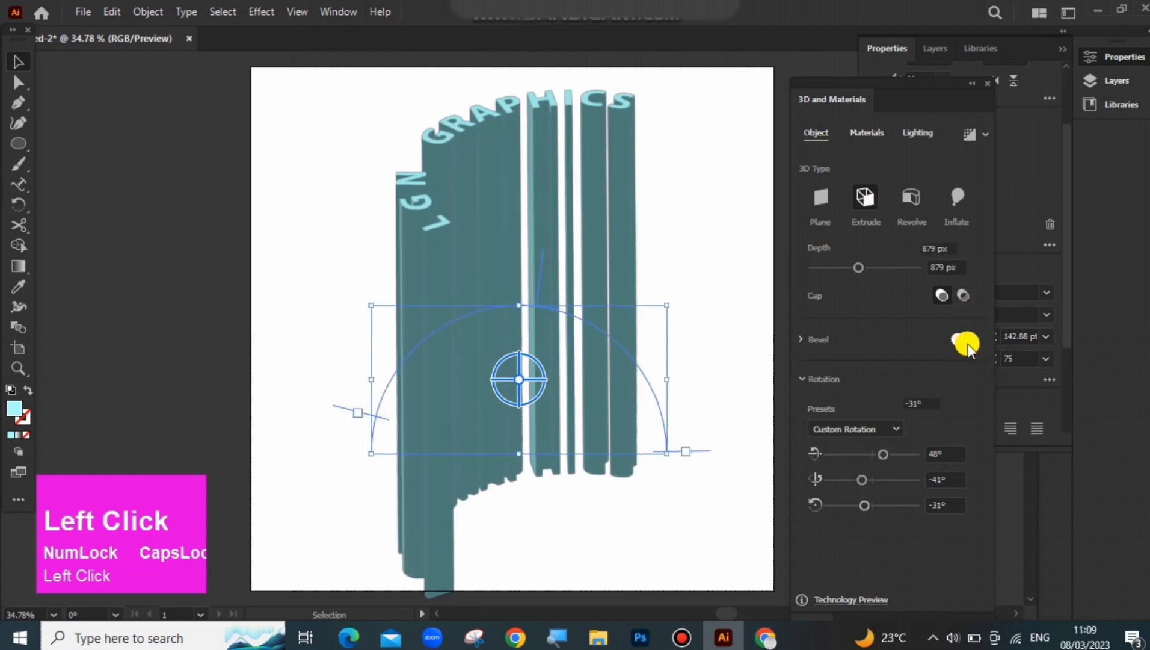
{"action": "scroll", "coordinate": [963, 340], "scroll_direction": "up", "scroll_amount": 1}
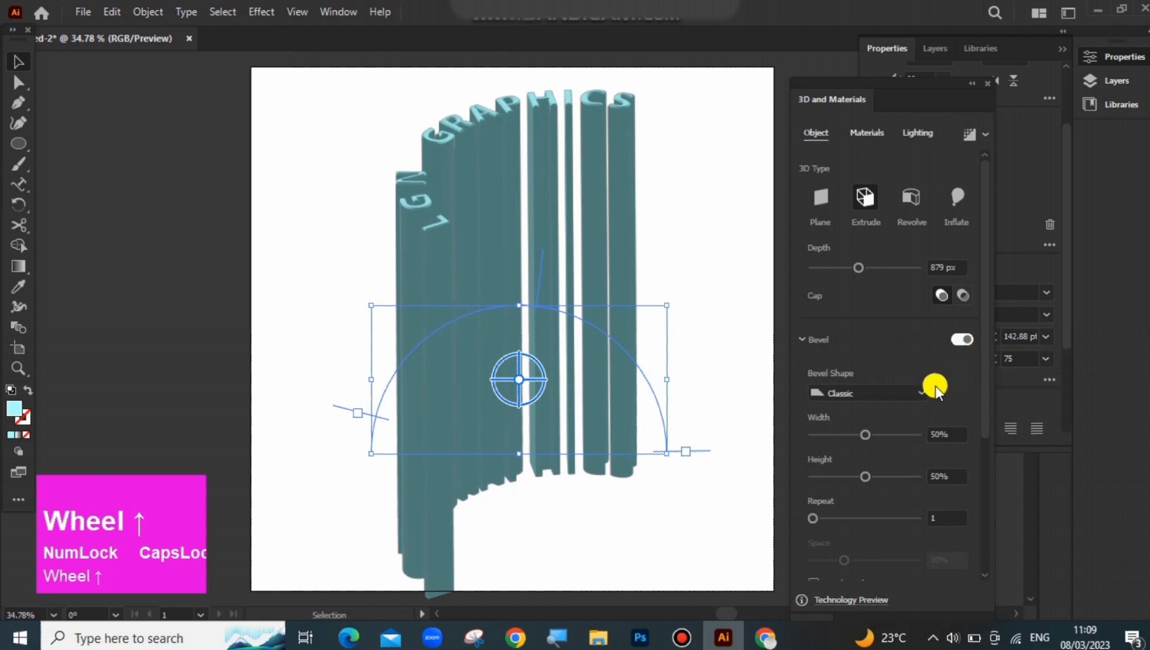
- Keep the Classic bevel shape and set the bevel width to 92% and the bevel height to 45%
{"action": "left_click", "coordinate": [917, 392]}
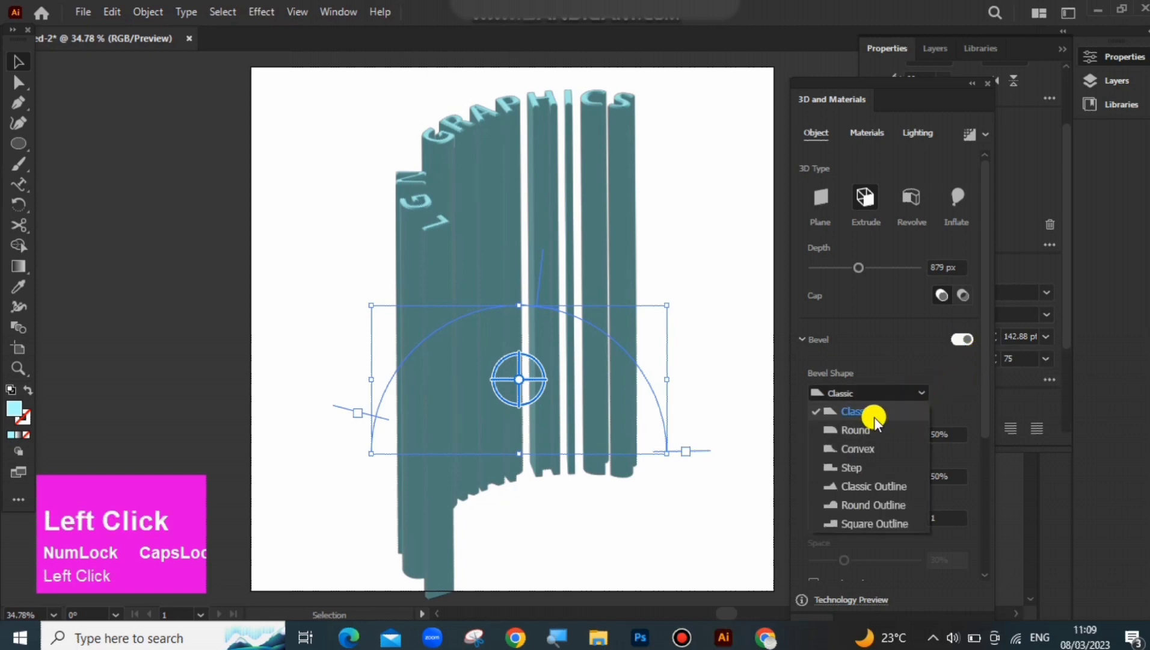
{"action": "left_click", "coordinate": [859, 413]}
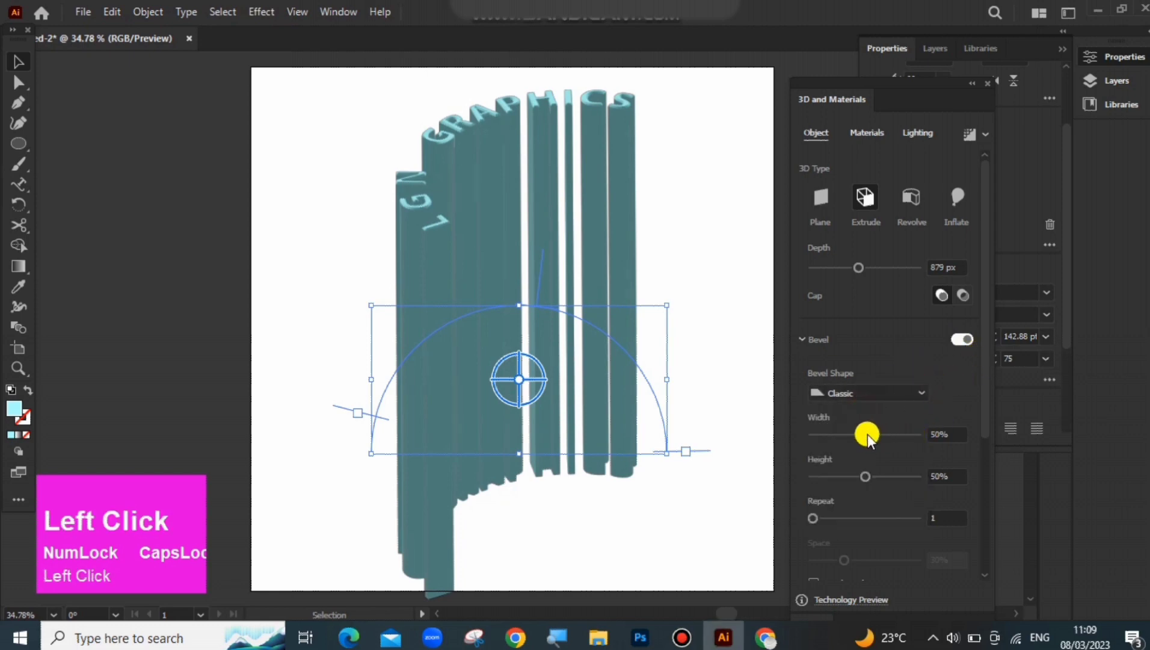
{"action": "left_click_drag", "start_coordinate": [866, 434], "coordinate": [904, 437]}
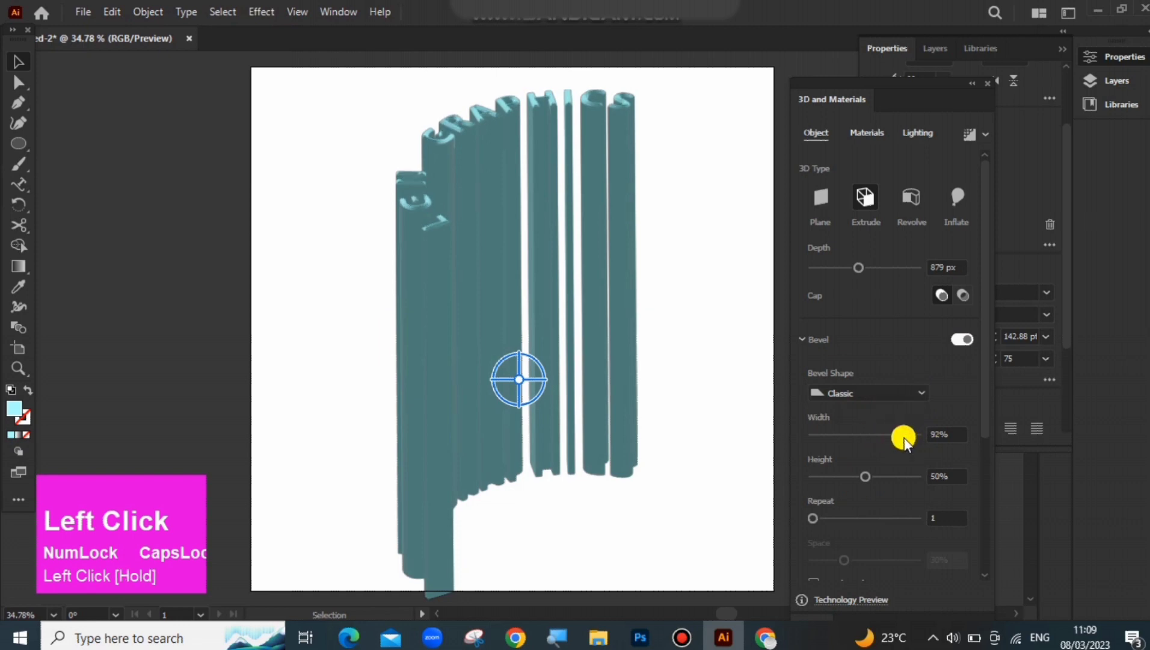
{"action": "left_click", "coordinate": [871, 479]}
{"action": "mouse_move", "coordinate": [871, 479]}
{"action": "left_mouse_down"}
{"action": "mouse_move", "coordinate": [910, 479]}
{"action": "mouse_move", "coordinate": [857, 480]}
{"action": "left_mouse_up"}
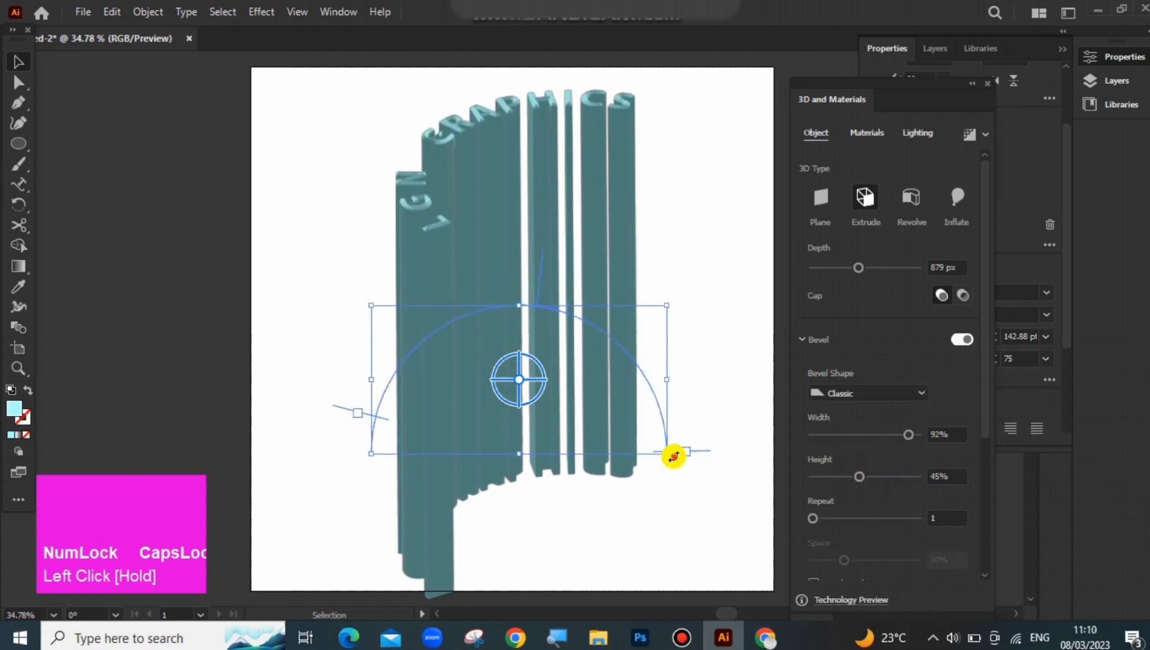
- Rotate the arched text slightly clockwise, then set its extrusion depth to 635 px and the bevel repeat to 4
{"action": "left_click_drag", "start_coordinate": [673, 456], "coordinate": [667, 464]}
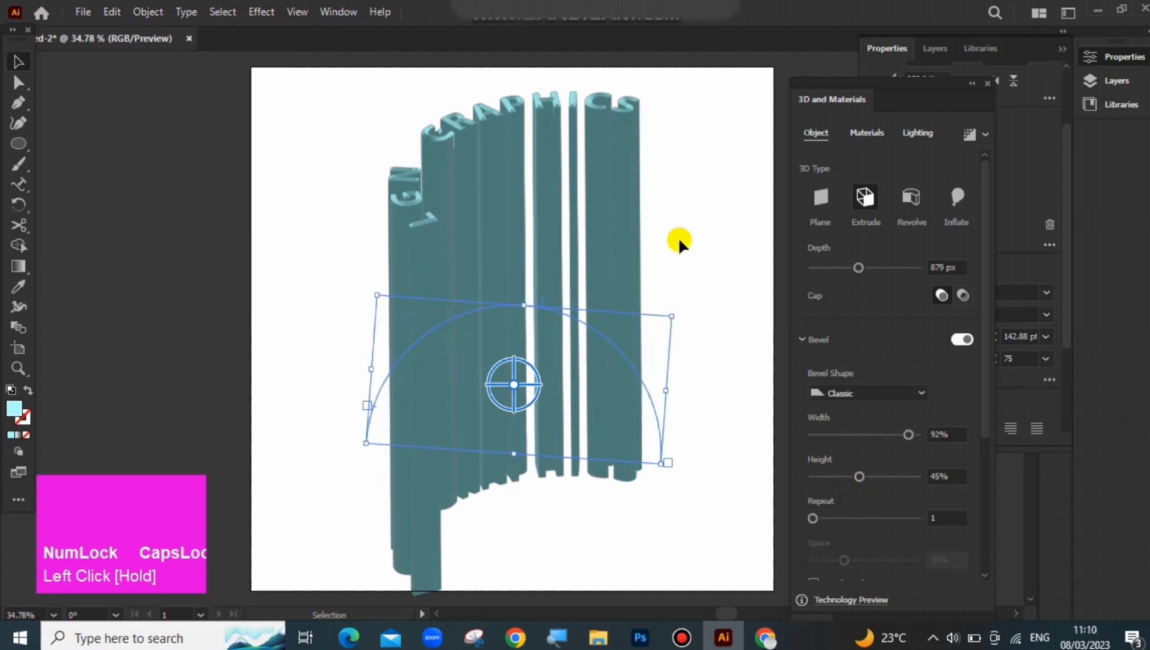
{"action": "left_click_drag", "start_coordinate": [858, 268], "coordinate": [843, 274]}
{"action": "left_click", "coordinate": [724, 204]}
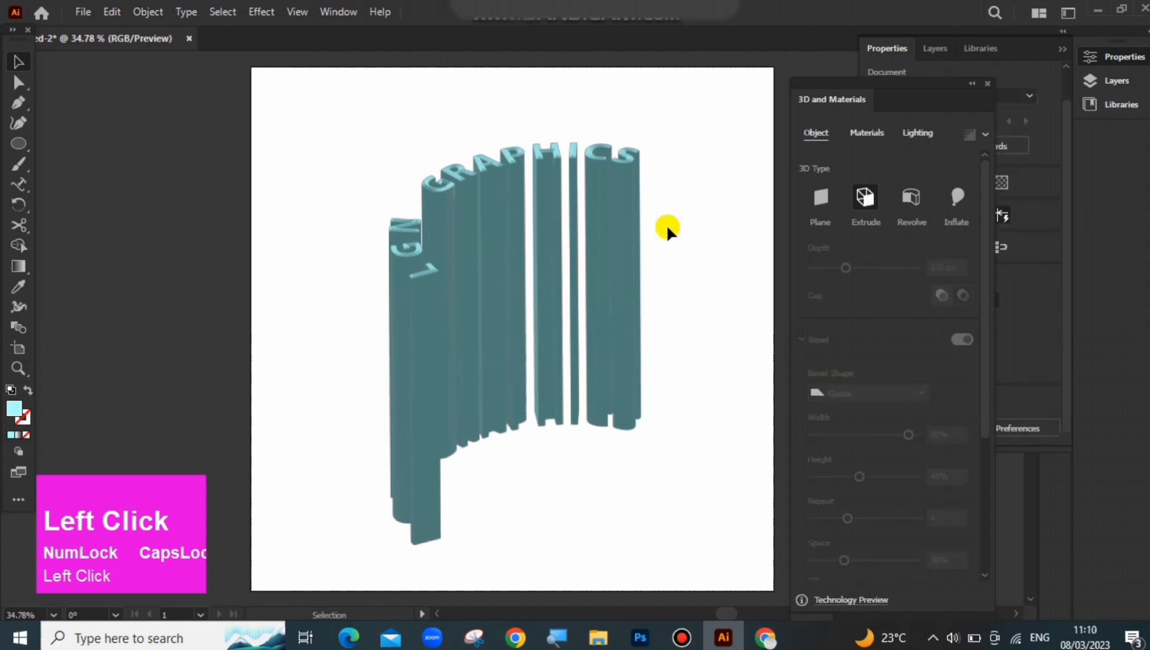
- Set the extruded text's X, Y and Z rotation to 60°, -22° and -11°
{"action": "scroll", "coordinate": [932, 537], "scroll_direction": "down", "scroll_amount": 5}
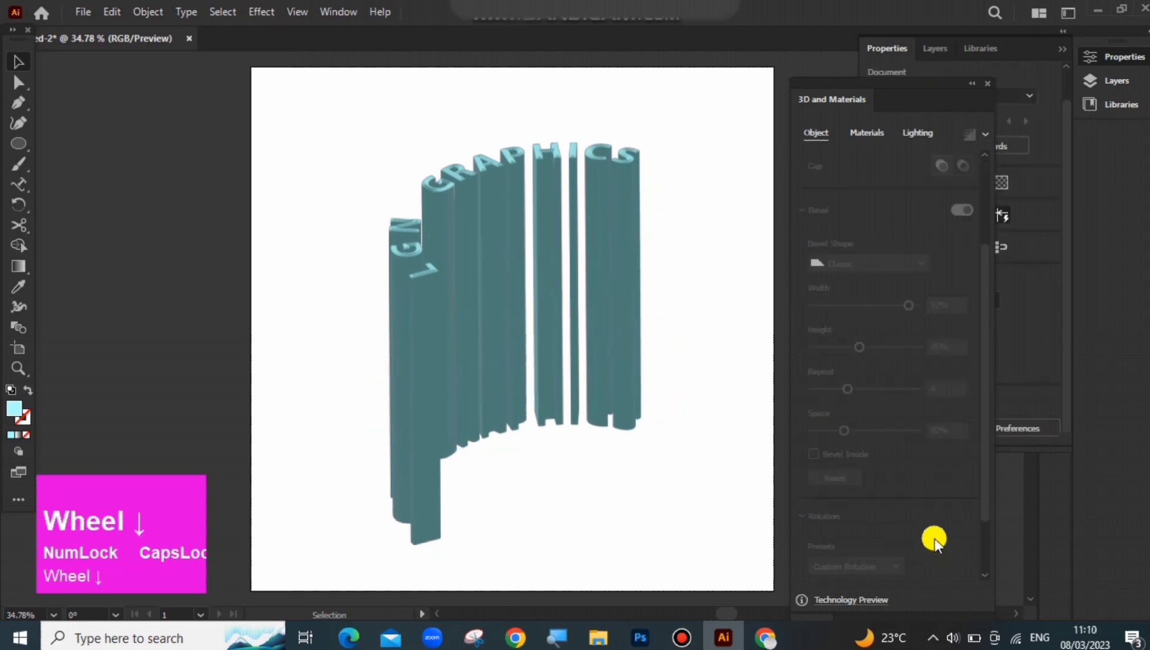
{"action": "left_click", "coordinate": [602, 353]}
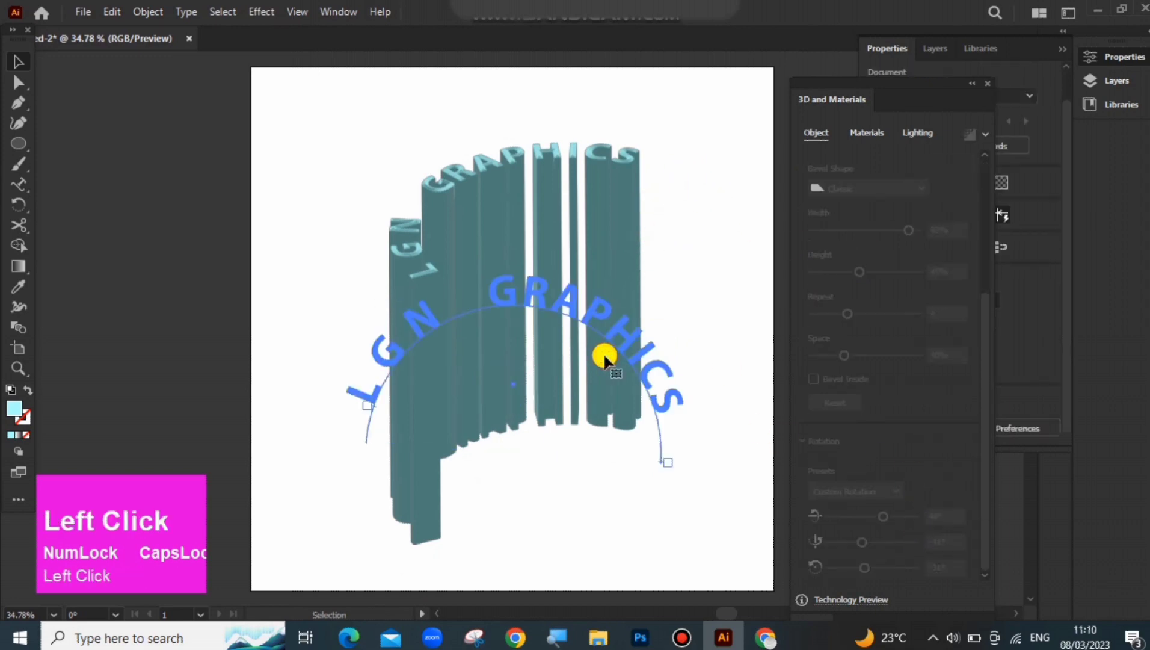
{"action": "mouse_move", "coordinate": [885, 518]}
{"action": "left_mouse_down"}
{"action": "mouse_move", "coordinate": [859, 527]}
{"action": "mouse_move", "coordinate": [882, 528]}
{"action": "left_mouse_up"}
{"action": "left_click", "coordinate": [883, 527]}
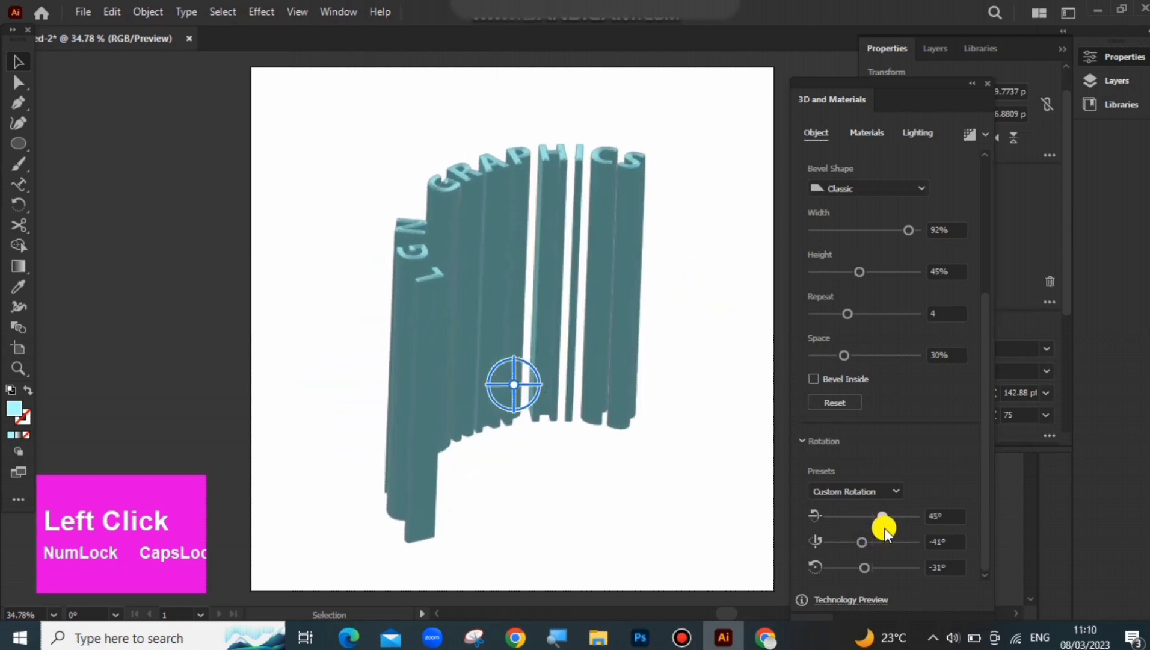
{"action": "left_click", "coordinate": [884, 528]}
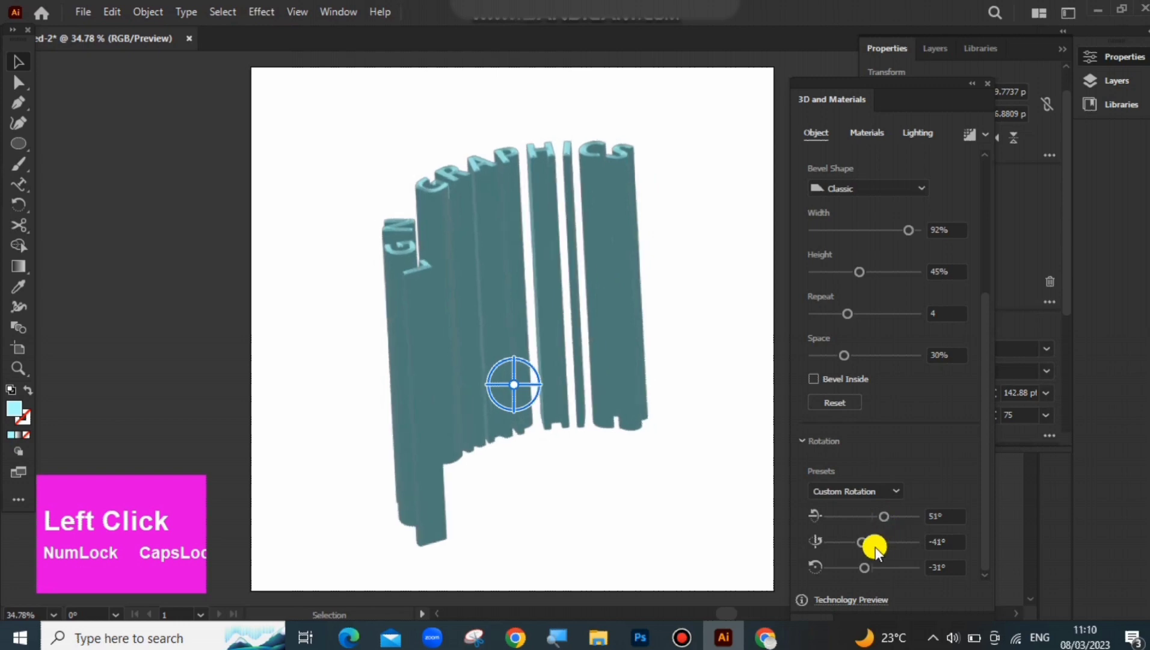
{"action": "mouse_move", "coordinate": [865, 545]}
{"action": "left_mouse_down"}
{"action": "mouse_move", "coordinate": [884, 567]}
{"action": "mouse_move", "coordinate": [869, 567]}
{"action": "left_mouse_up"}
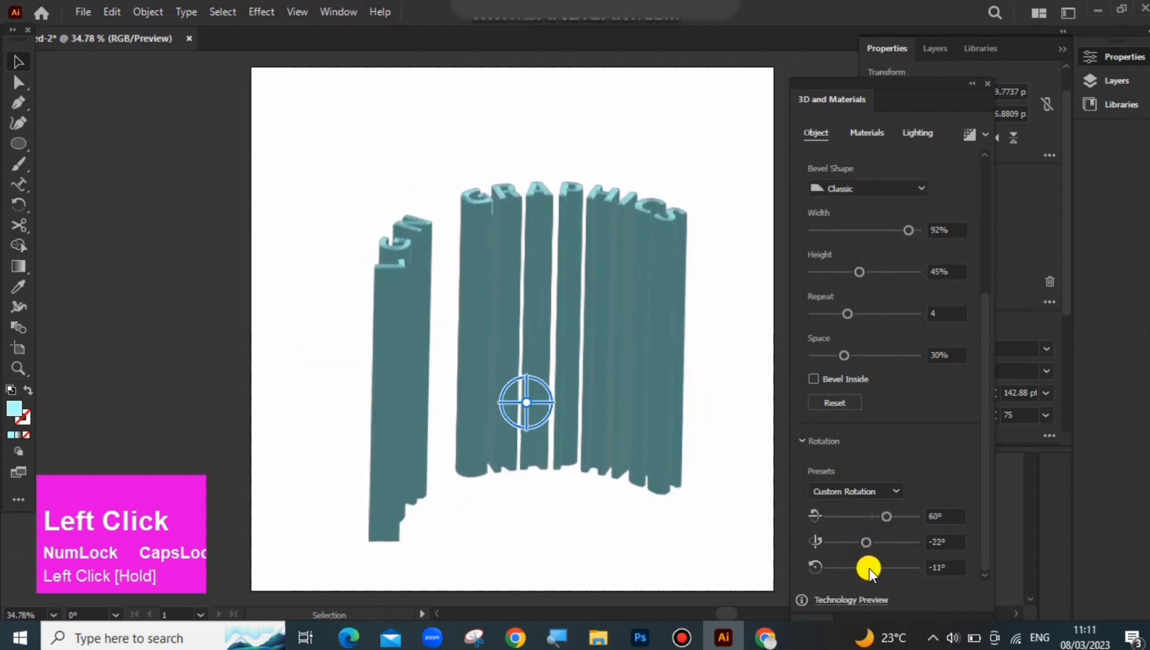
{"action": "left_click", "coordinate": [737, 497]}
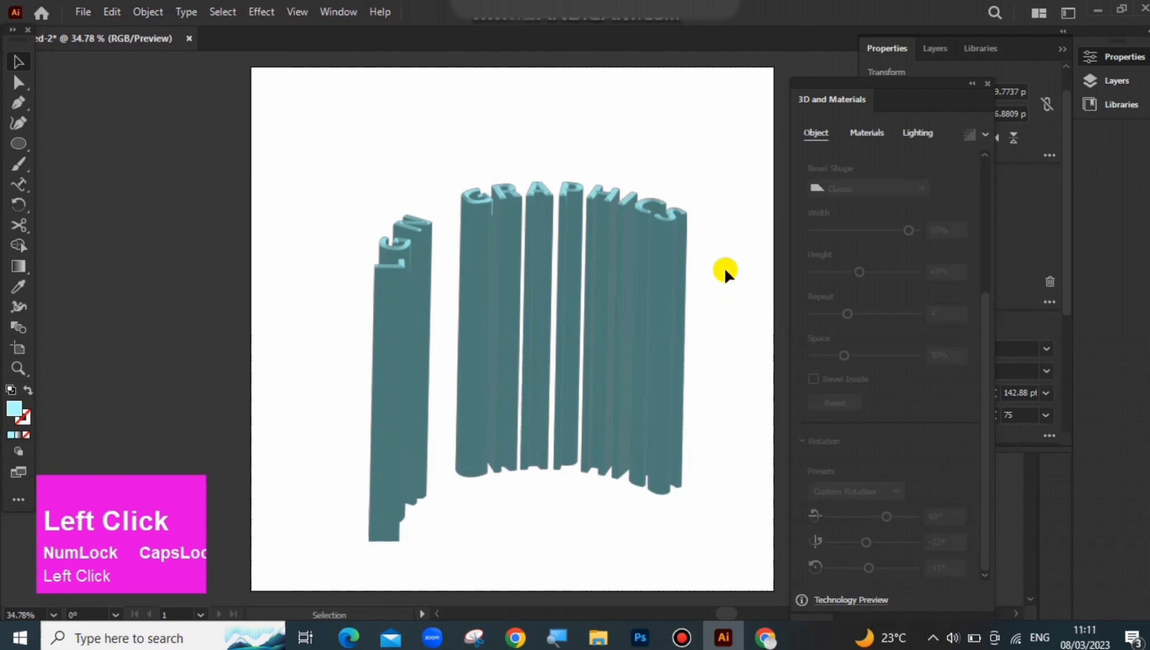
- Draw a rectangle covering the whole artboard and send it to the back, behind the extruded text
{"action": "right_click", "coordinate": [19, 142]}
{"action": "left_click", "coordinate": [63, 144]}
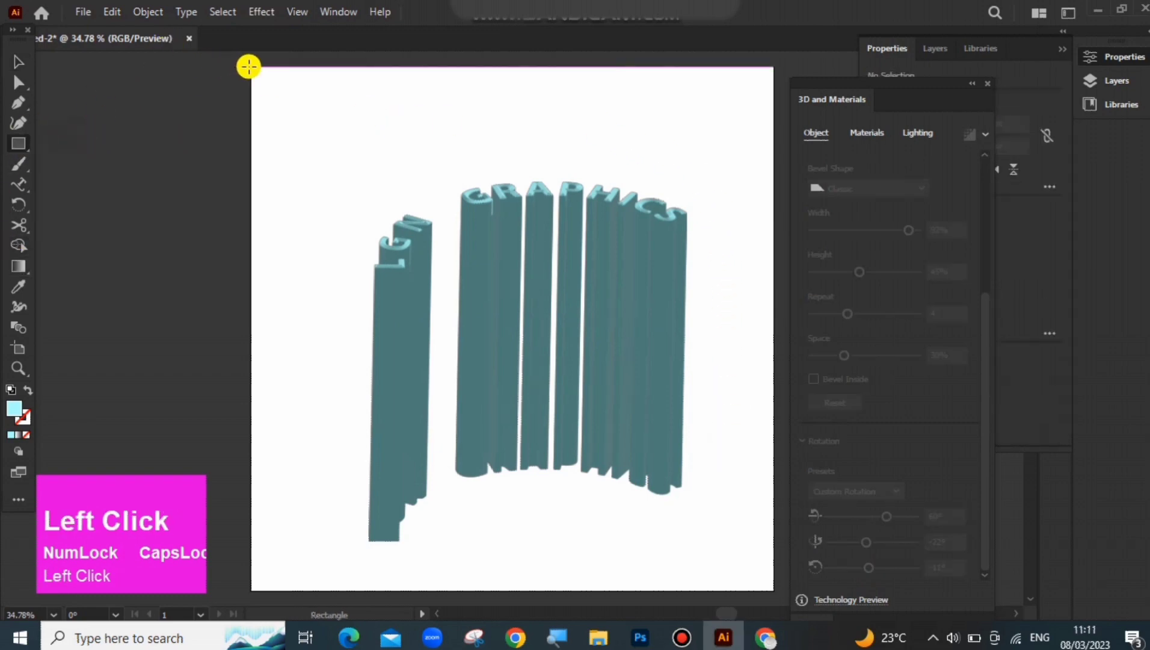
{"action": "left_click_drag", "start_coordinate": [248, 66], "coordinate": [774, 588]}
{"action": "right_click", "coordinate": [708, 449]}
{"action": "left_click", "coordinate": [619, 346]}
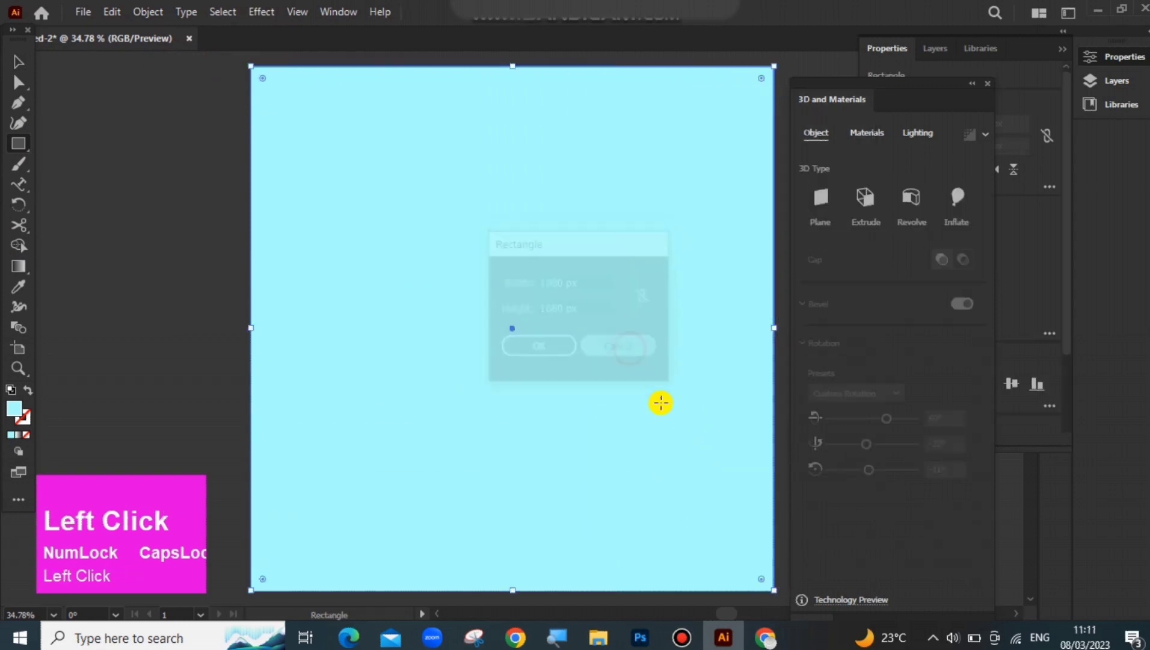
{"action": "right_click", "coordinate": [665, 403]}
{"action": "left_click", "coordinate": [698, 316]}
{"action": "left_click", "coordinate": [868, 373]}
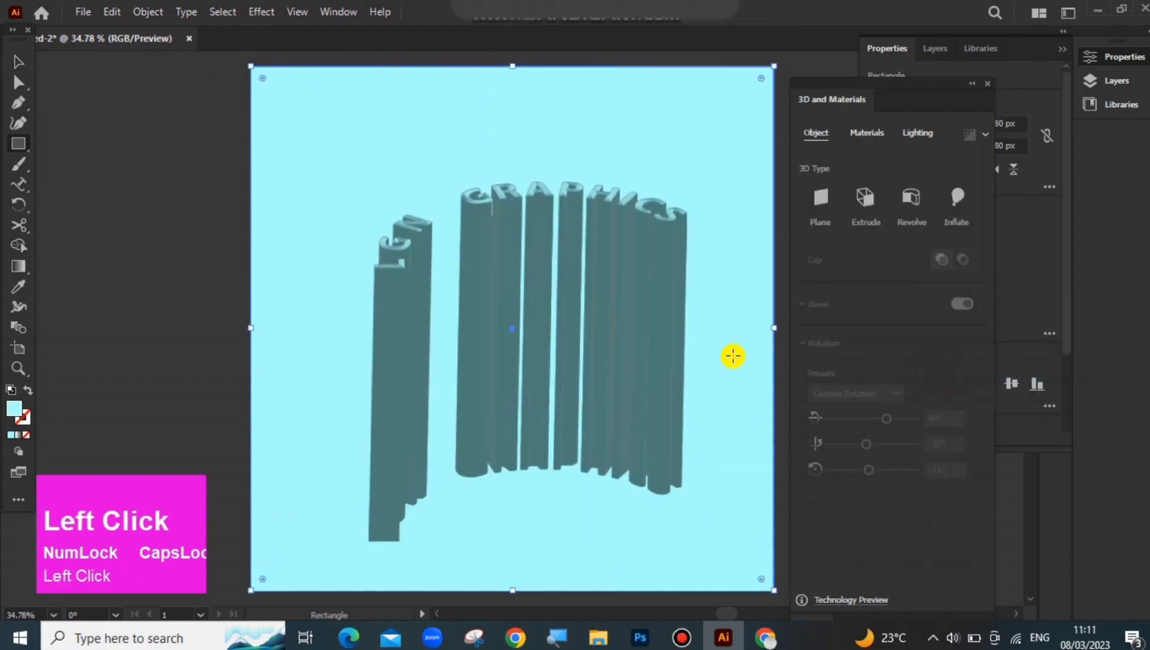
- Set the background rectangle's fill to light purple, #E9B1FC
{"action": "double_click", "coordinate": [17, 411]}
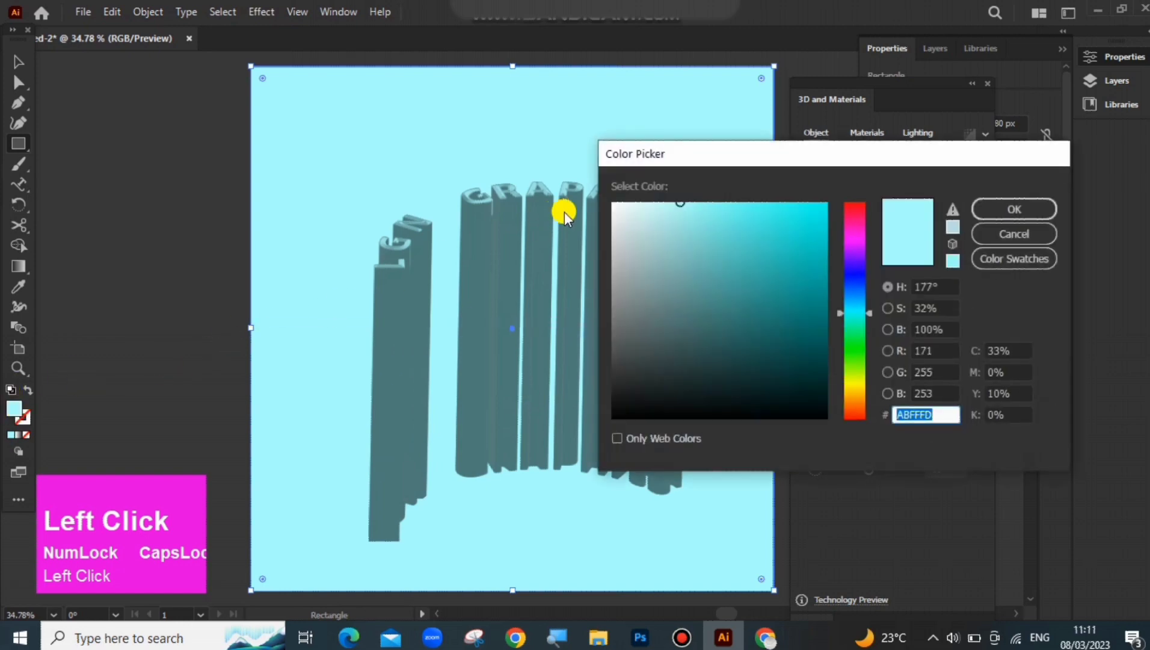
{"action": "left_click", "coordinate": [656, 203]}
{"action": "left_click_drag", "start_coordinate": [856, 275], "coordinate": [855, 247]}
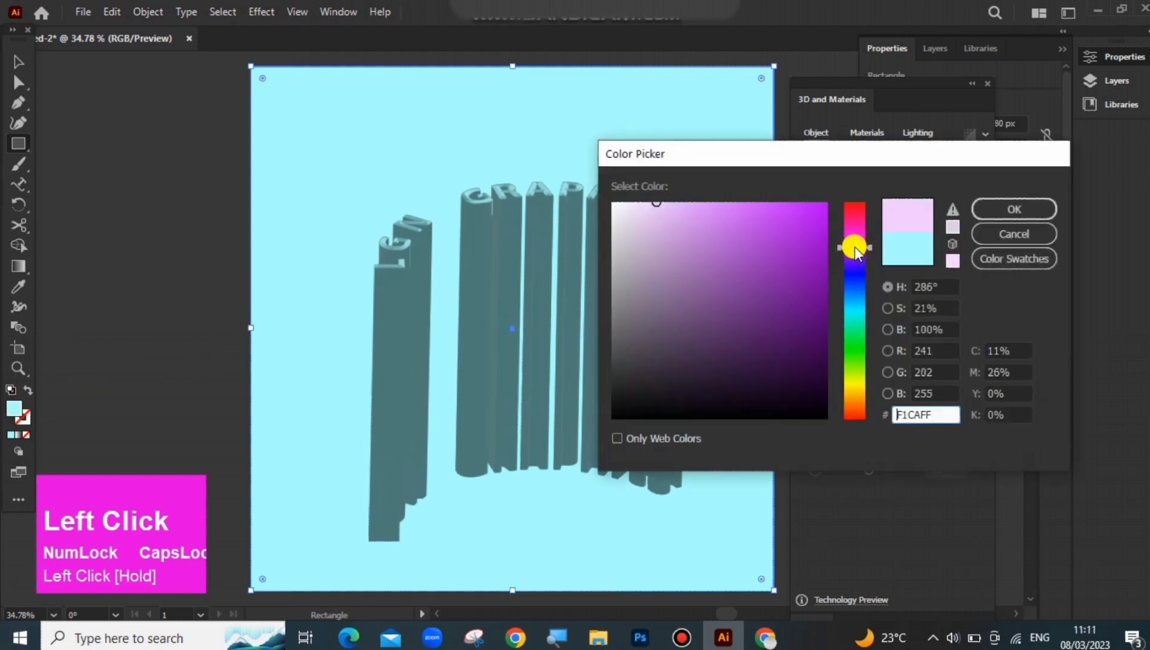
{"action": "left_click", "coordinate": [678, 203]}
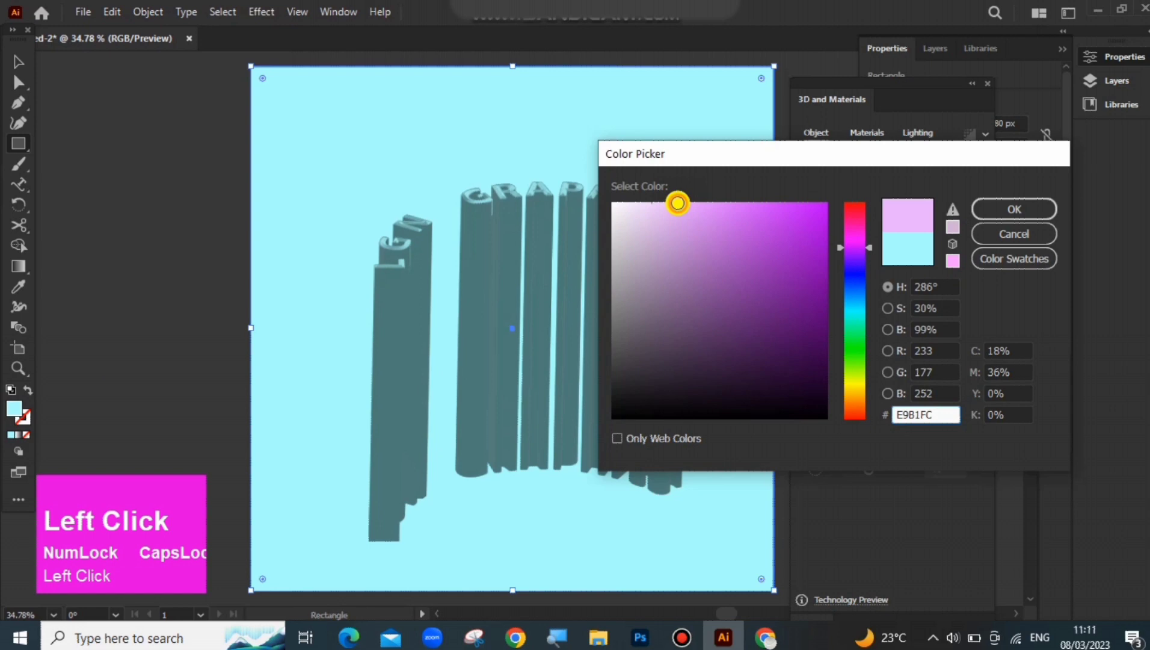
{"action": "left_click", "coordinate": [1014, 209]}
- Try a brighter cyan fill on the extruded text, ending with #92FFF7
{"action": "left_click", "coordinate": [677, 263]}
{"action": "double_click", "coordinate": [14, 410]}
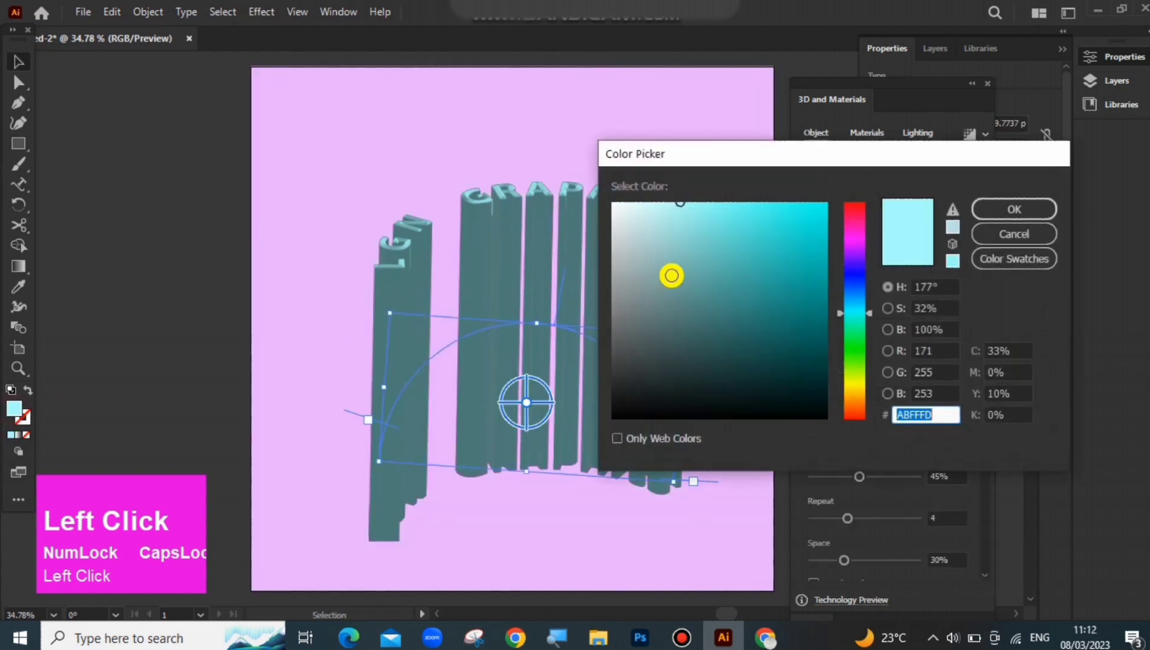
{"action": "left_click", "coordinate": [744, 202]}
{"action": "left_click", "coordinate": [984, 210]}
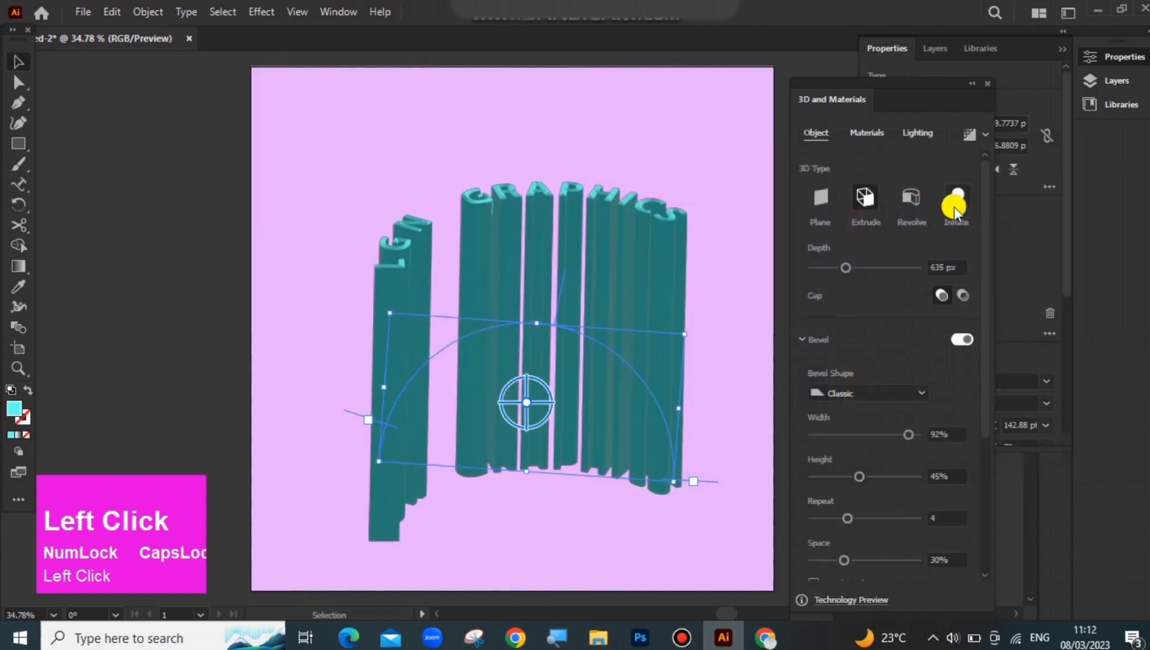
{"action": "double_click", "coordinate": [14, 410]}
{"action": "left_click", "coordinate": [710, 204]}
{"action": "left_click_drag", "start_coordinate": [710, 204], "coordinate": [847, 190]}
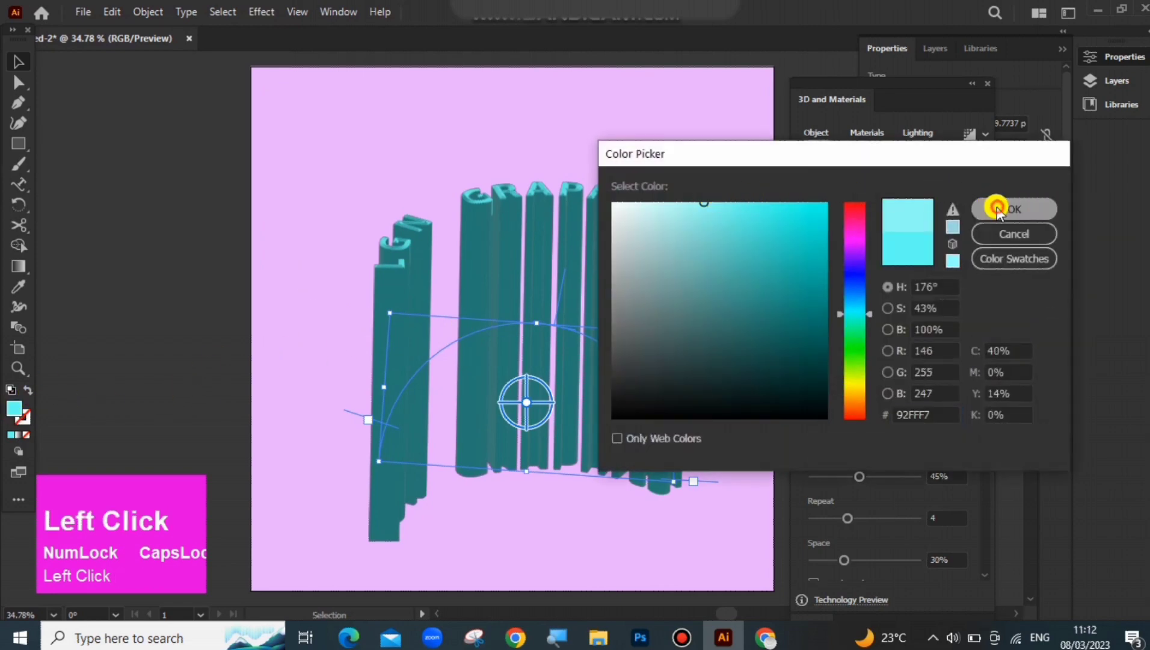
{"action": "left_click", "coordinate": [998, 209]}
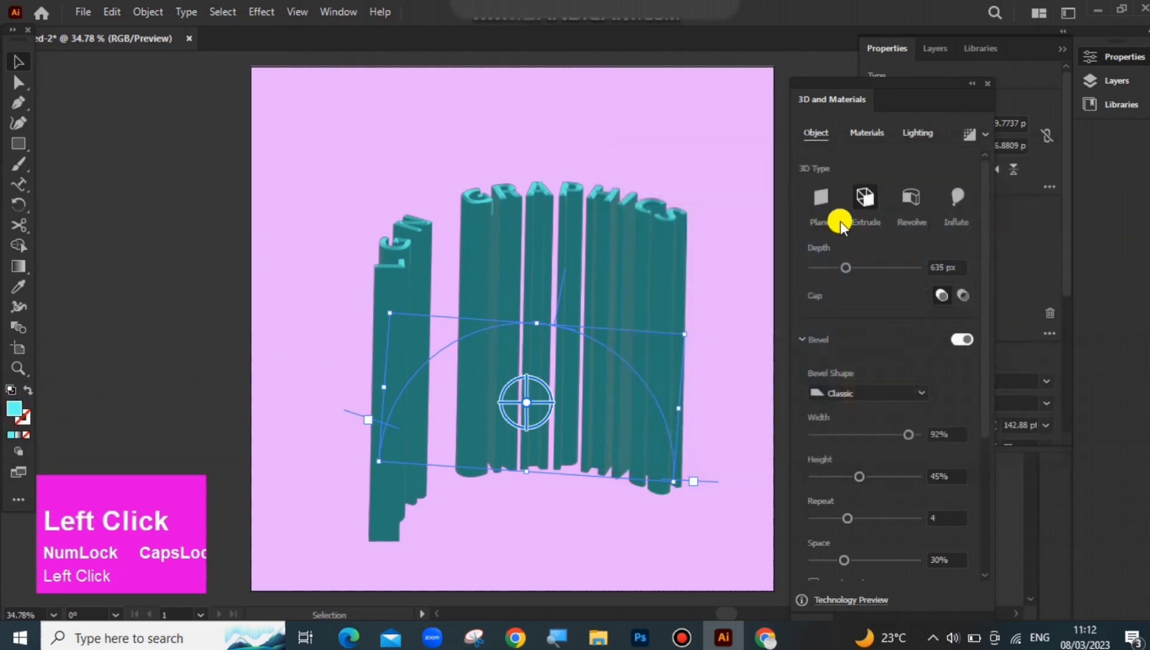
- Change the extruded text's fill to magenta, #ED00ED
{"action": "double_click", "coordinate": [15, 410]}
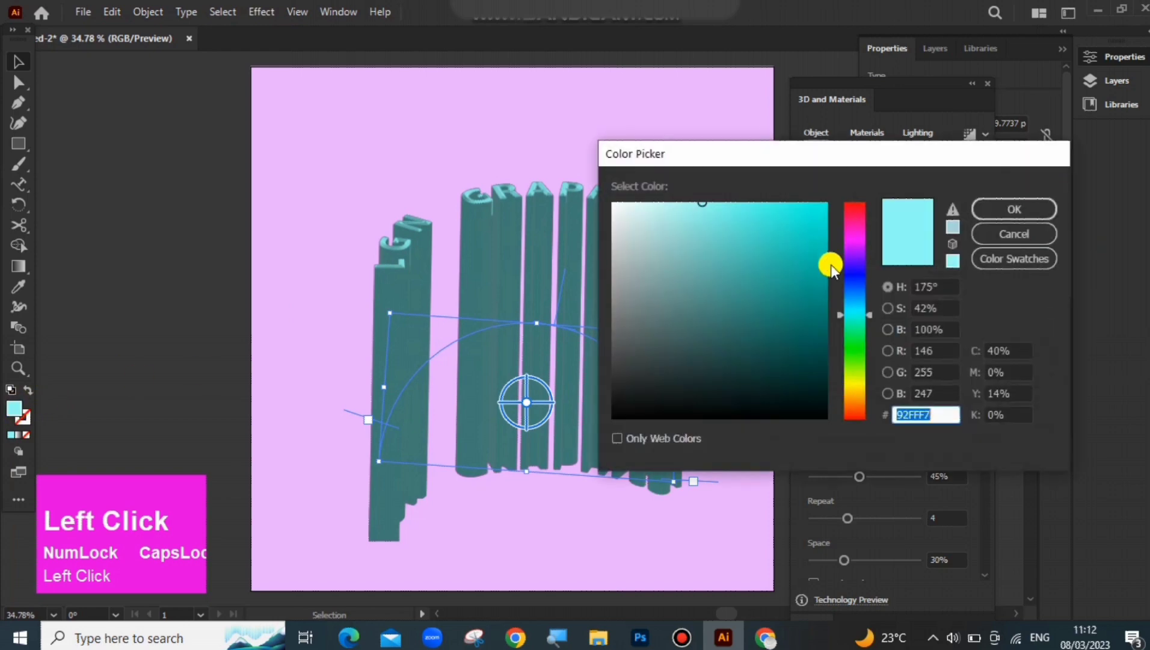
{"action": "left_click", "coordinate": [825, 273]}
{"action": "left_click", "coordinate": [996, 210]}
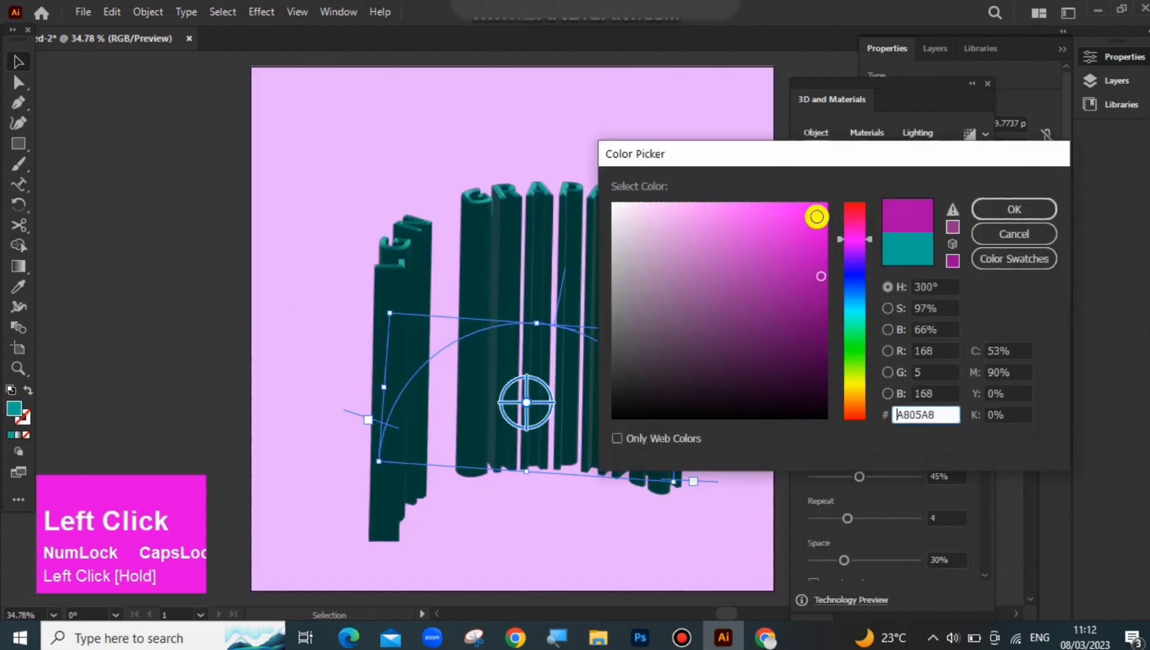
{"action": "left_click_drag", "start_coordinate": [816, 215], "coordinate": [958, 211]}
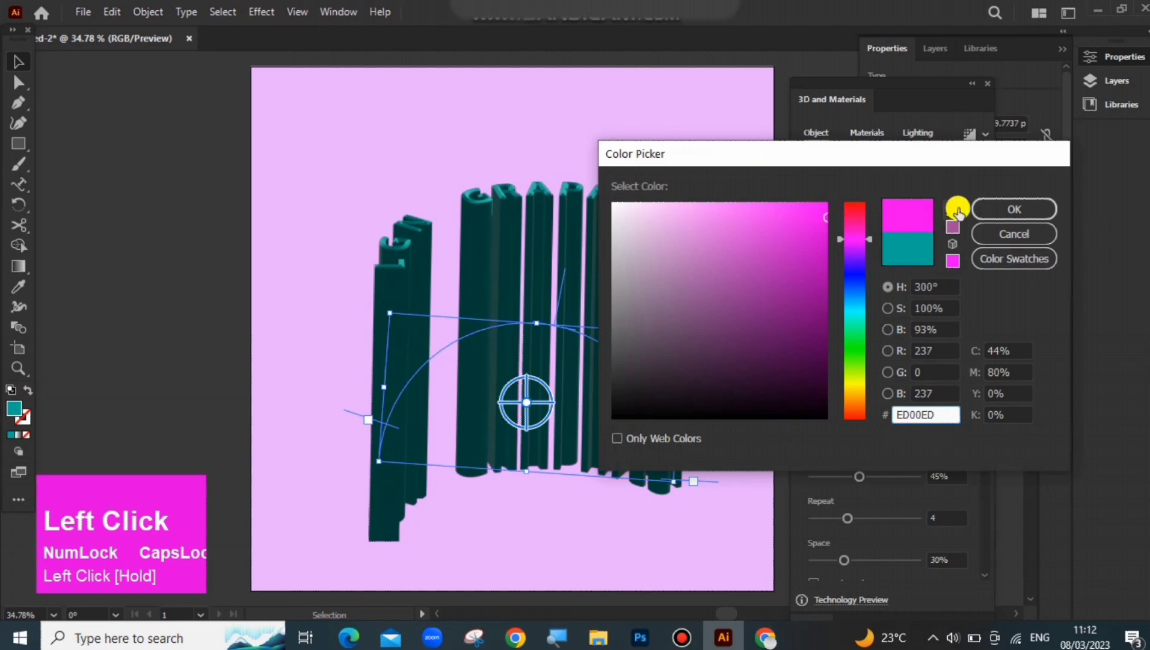
{"action": "left_click", "coordinate": [992, 209]}
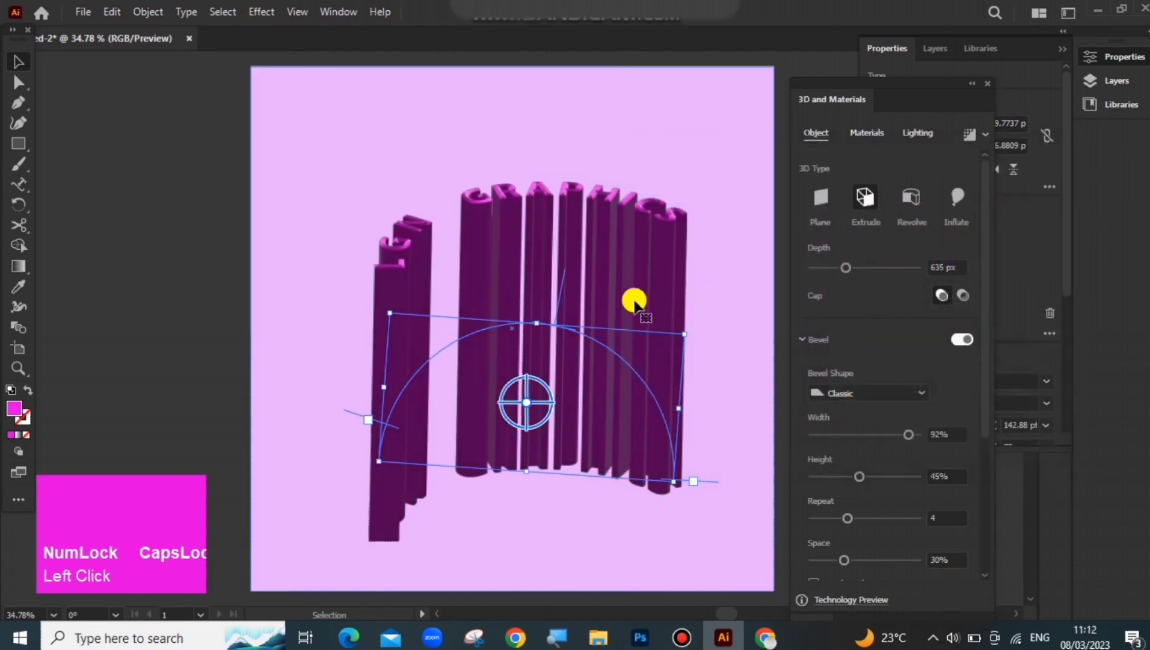
{"action": "left_click", "coordinate": [729, 361]}
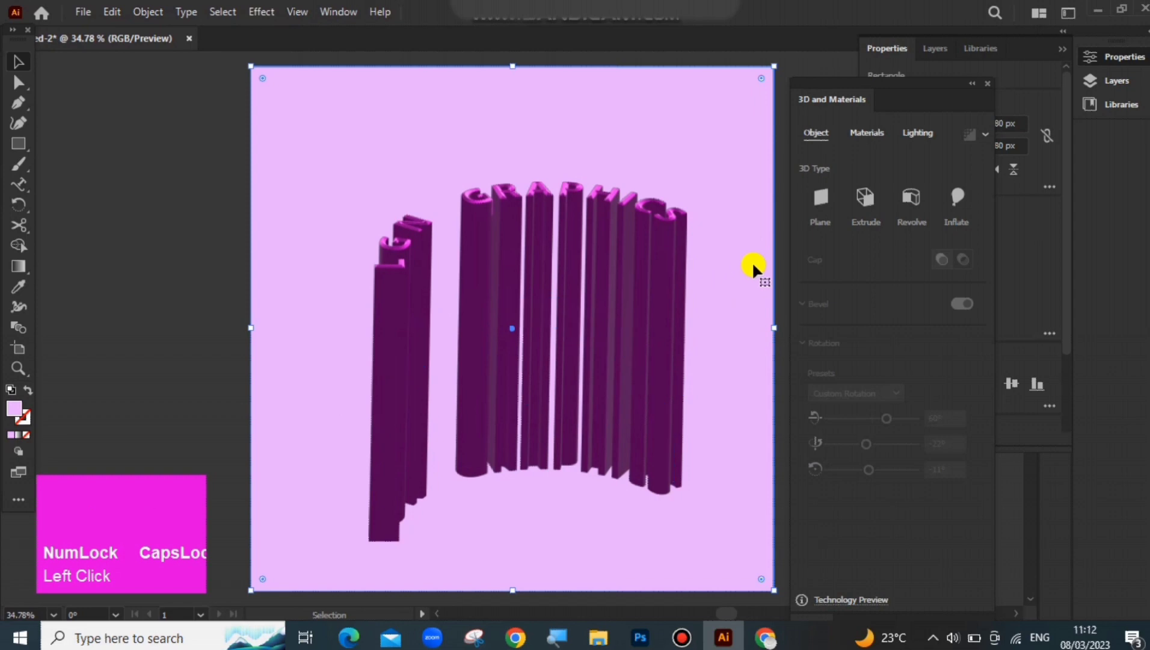
{"action": "double_click", "coordinate": [17, 414]}
{"action": "left_click_drag", "start_coordinate": [821, 249], "coordinate": [828, 203]}
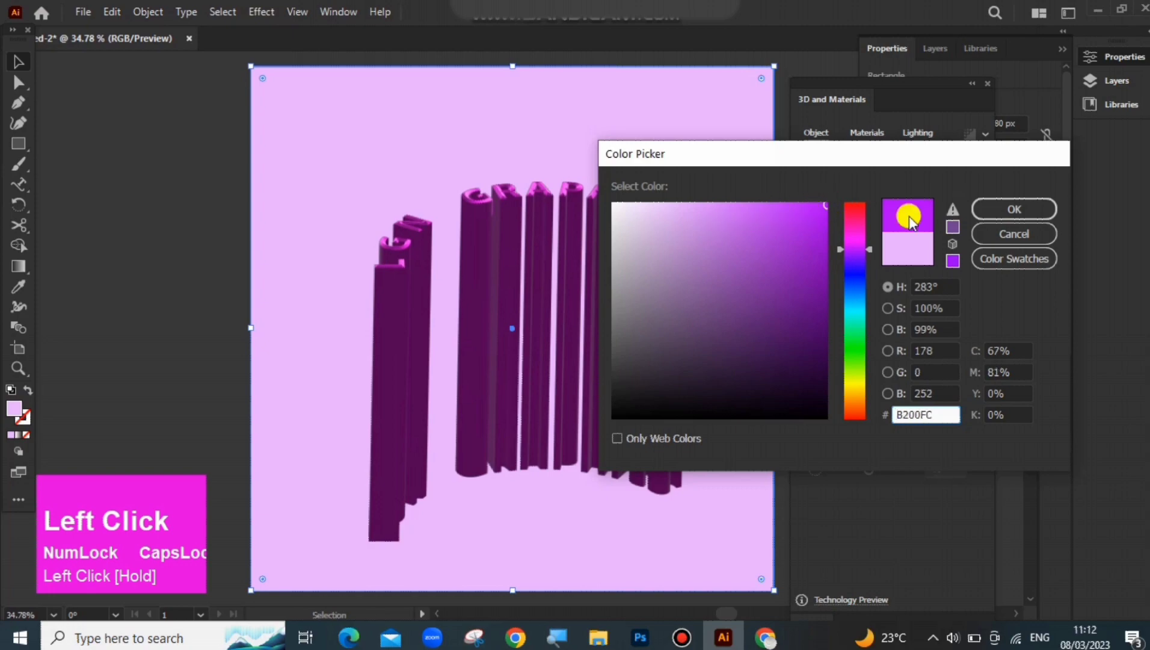
{"action": "left_click", "coordinate": [1014, 230]}
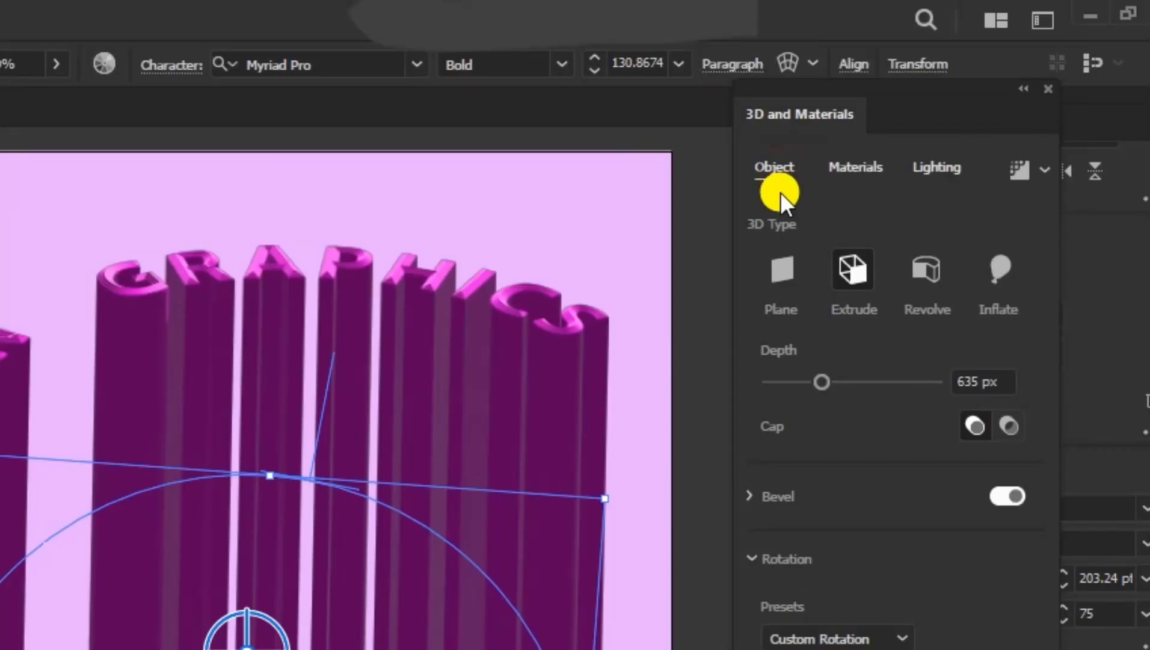
- Nudge the extruded text upward and slightly to the right on the artboard
{"action": "key", "text": "shift+Up"}
{"action": "key", "text": "shift+Up"}
{"action": "key", "text": "shift+Up"}
{"action": "key", "text": "shift+Up"}
{"action": "key", "text": "shift+Up"}
{"action": "key", "text": "shift+Up"}
{"action": "key", "text": "shift+Up"}
{"action": "key", "text": "shift+Up"}
{"action": "key", "text": "shift+Up"}
{"action": "key", "text": "shift+Up"}
{"action": "key", "text": "shift+Up"}
{"action": "key", "text": "shift+Up"}
{"action": "key", "text": "shift+Right"}
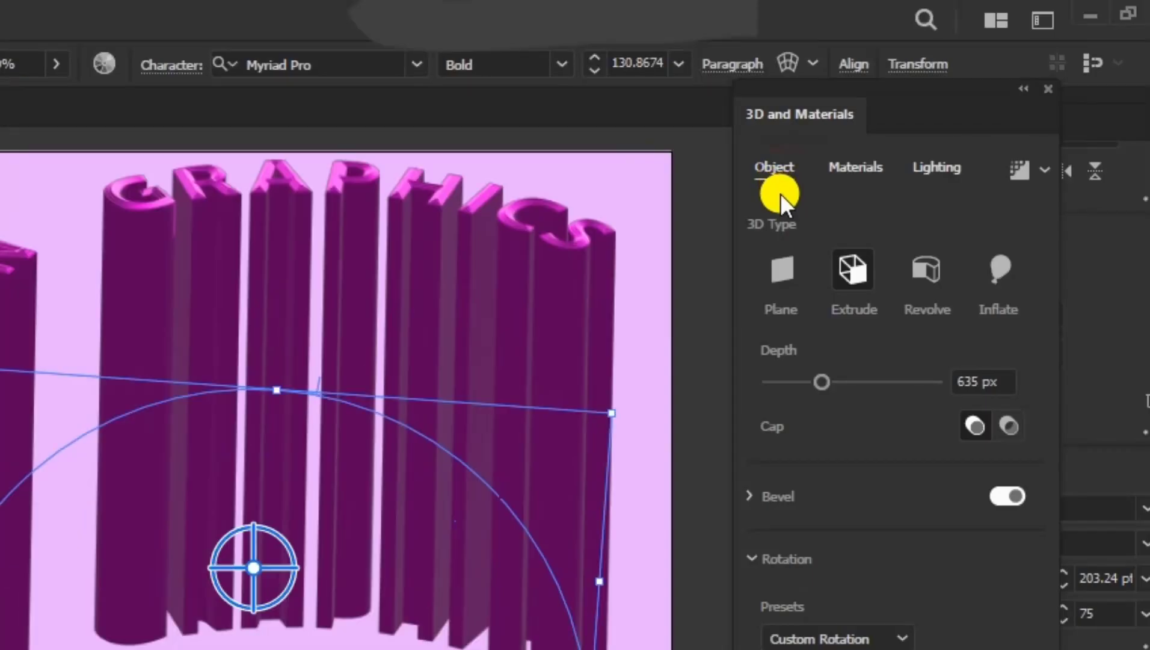
{"action": "key", "text": "shift+Right"}
{"action": "key", "text": "shift+Left"}
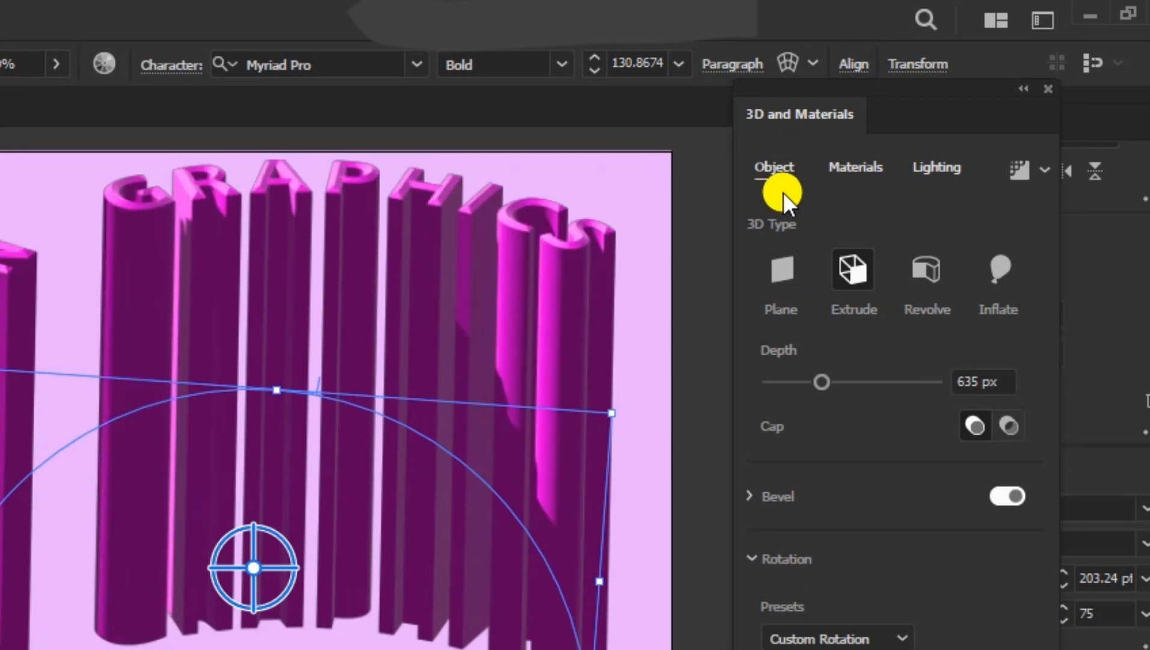
- Compare the Standard, Diffuse, Top Left and Right lighting presets on the extruded text and apply Top Left
{"action": "left_click", "coordinate": [855, 167]}
{"action": "left_click", "coordinate": [938, 168]}
{"action": "left_click", "coordinate": [782, 274]}
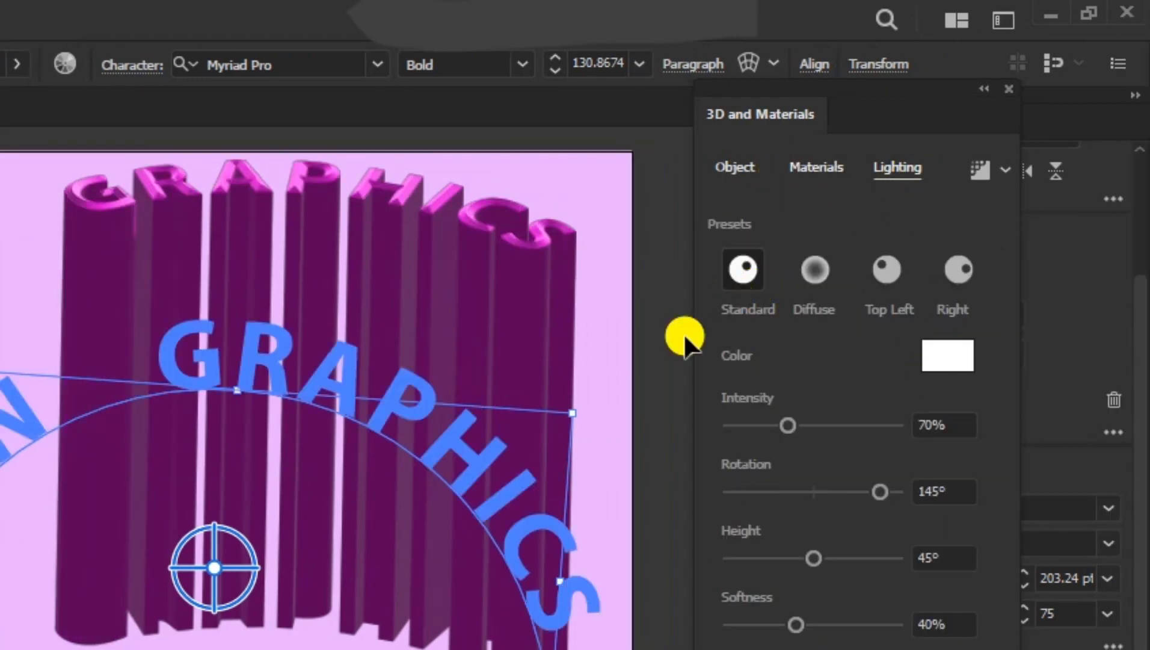
{"action": "left_click", "coordinate": [816, 283]}
{"action": "left_click", "coordinate": [890, 277]}
{"action": "left_click", "coordinate": [962, 279]}
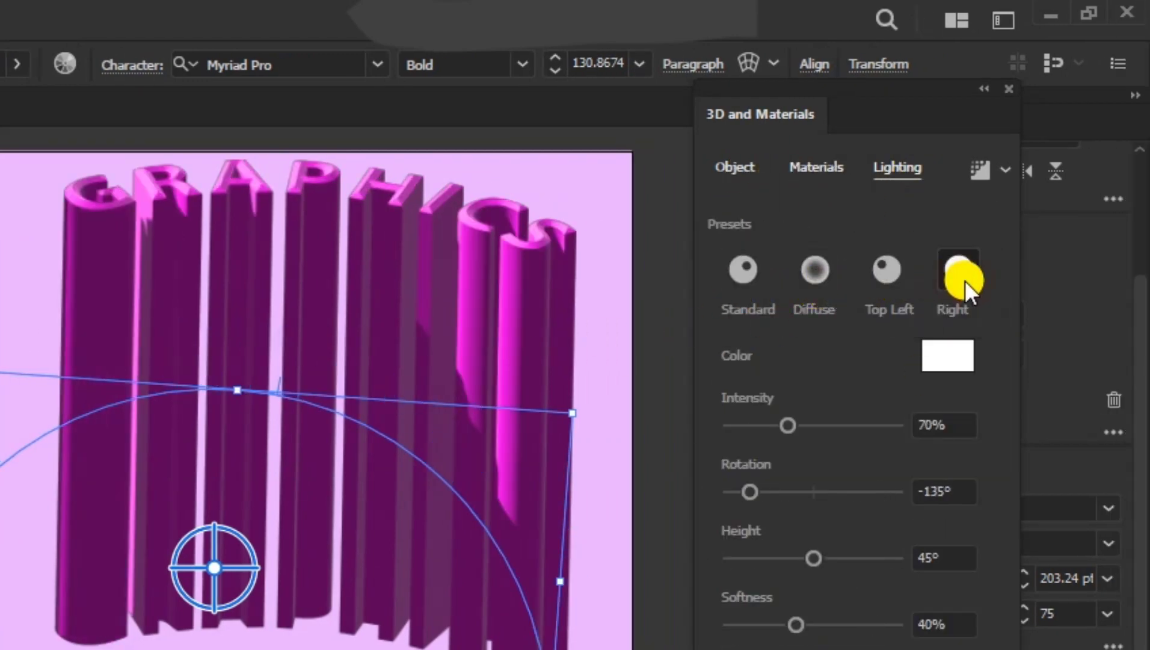
{"action": "left_click", "coordinate": [896, 290]}
- Set the light's intensity to 124%, its height to 55° and its rotation to -121°
{"action": "left_click_drag", "start_coordinate": [364, 280], "coordinate": [365, 343]}
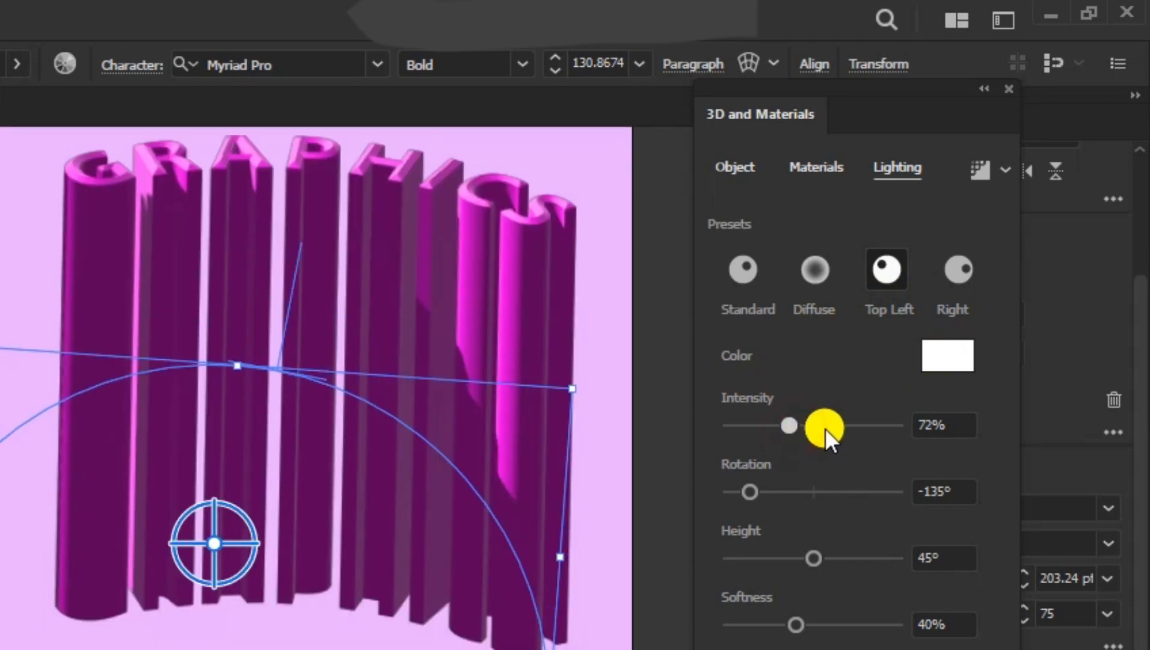
{"action": "mouse_move", "coordinate": [826, 429]}
{"action": "left_mouse_down"}
{"action": "mouse_move", "coordinate": [886, 431]}
{"action": "mouse_move", "coordinate": [818, 433]}
{"action": "mouse_move", "coordinate": [887, 434]}
{"action": "mouse_move", "coordinate": [838, 435]}
{"action": "left_mouse_up"}
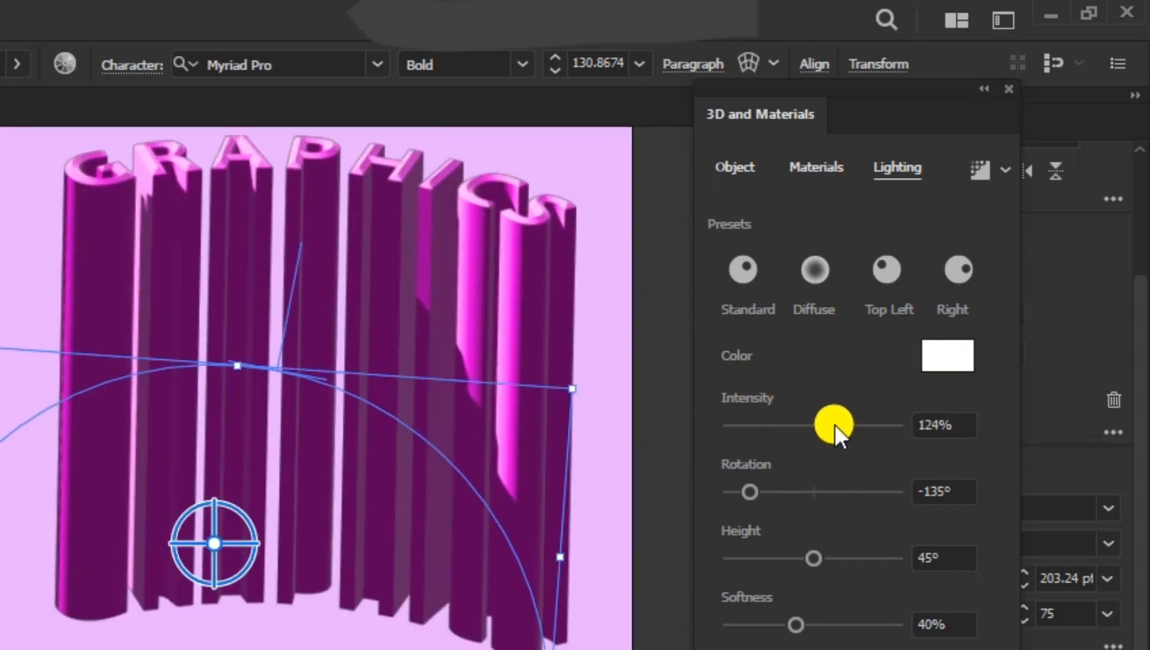
{"action": "left_click_drag", "start_coordinate": [813, 558], "coordinate": [842, 555]}
{"action": "left_click_drag", "start_coordinate": [842, 483], "coordinate": [831, 486]}
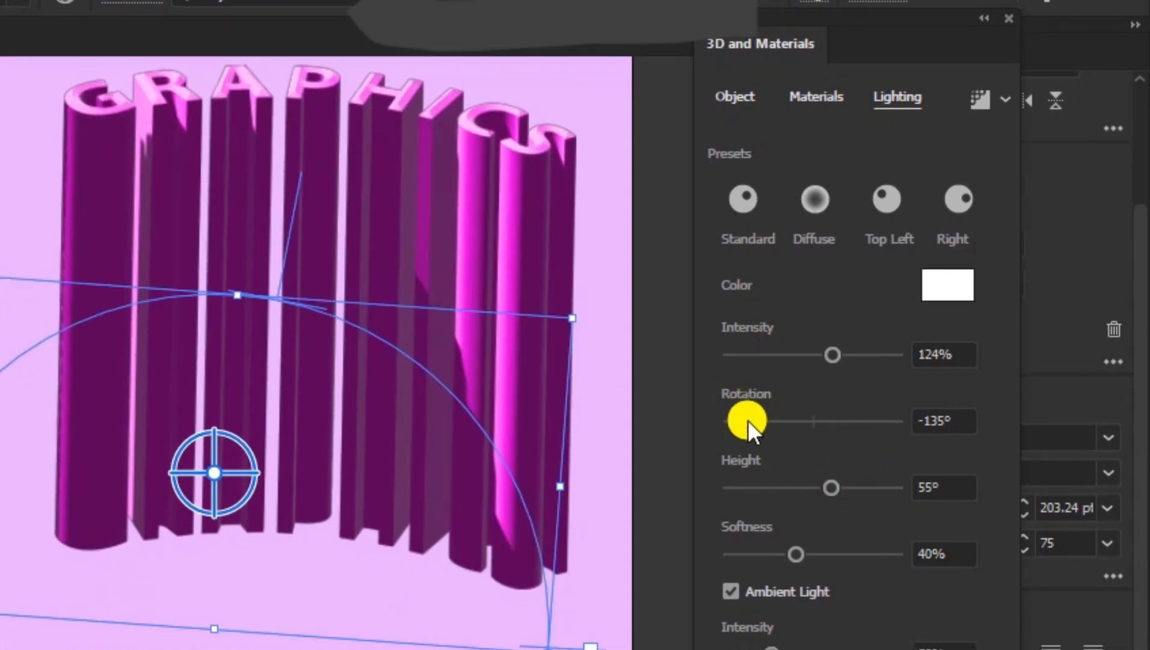
{"action": "mouse_move", "coordinate": [748, 420]}
{"action": "left_mouse_down"}
{"action": "mouse_move", "coordinate": [806, 427]}
{"action": "mouse_move", "coordinate": [745, 429]}
{"action": "mouse_move", "coordinate": [757, 424]}
{"action": "left_mouse_up"}
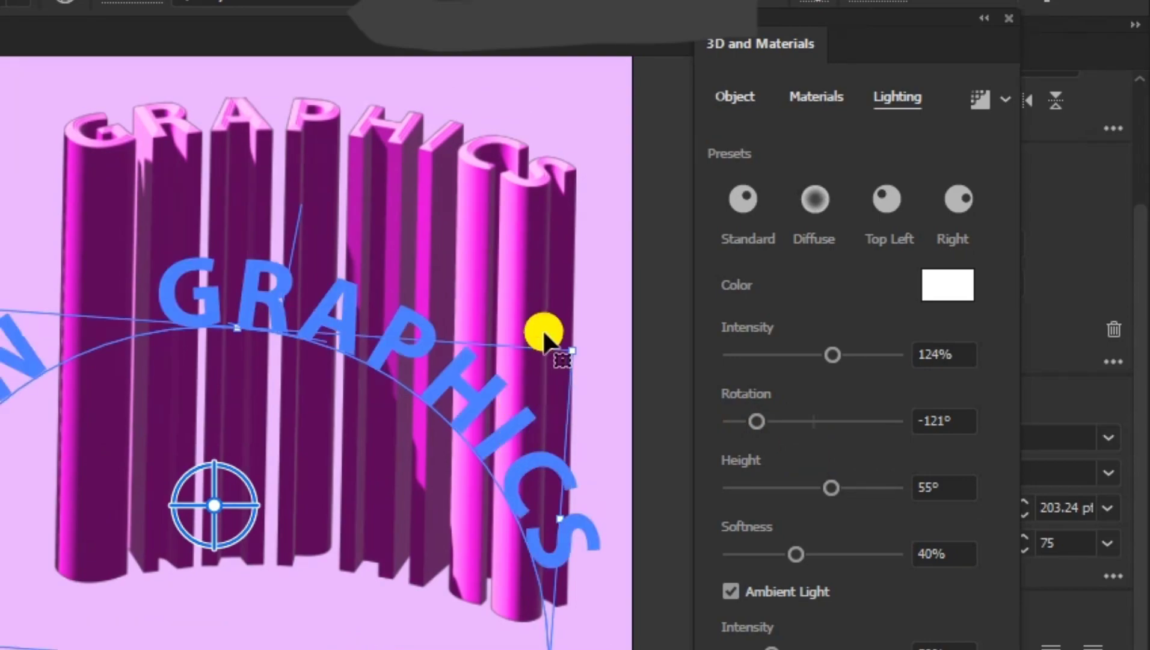